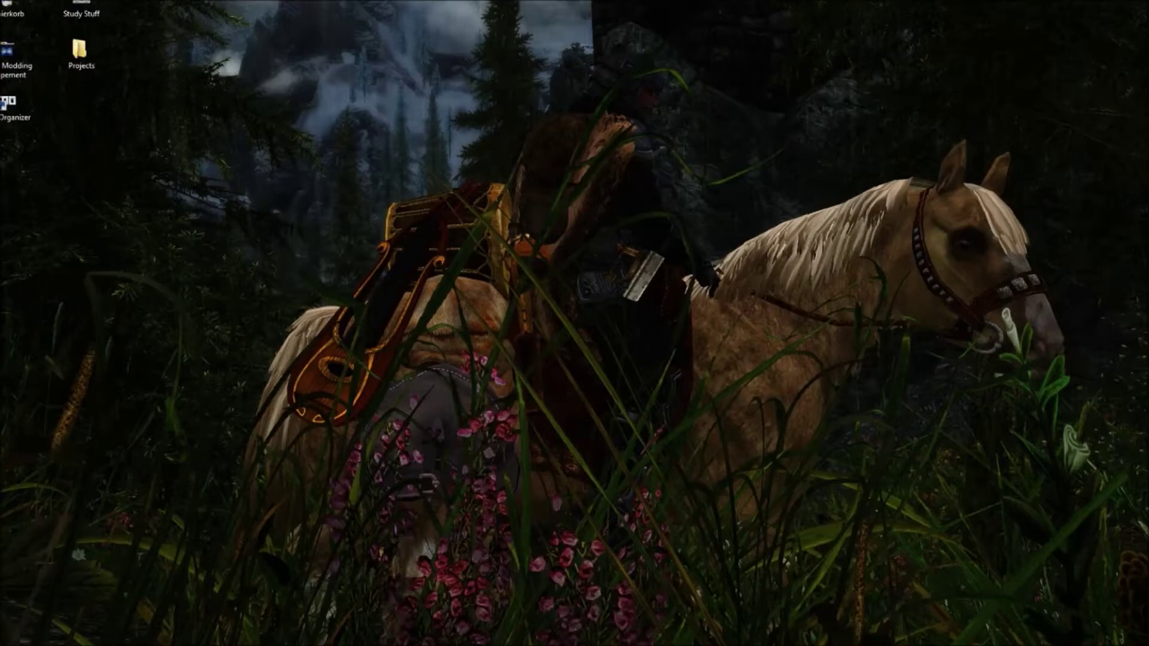
Step: Bring the Mod Organizer window to the front and unlock it for editing
mouse_move(451, 639)
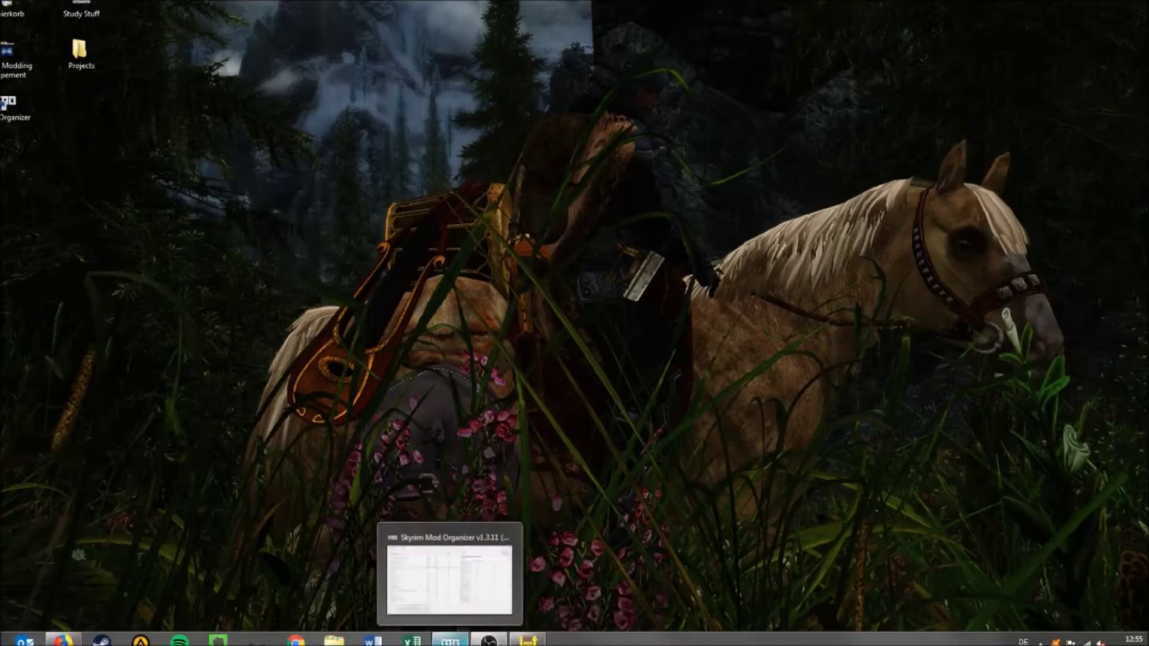
click(451, 603)
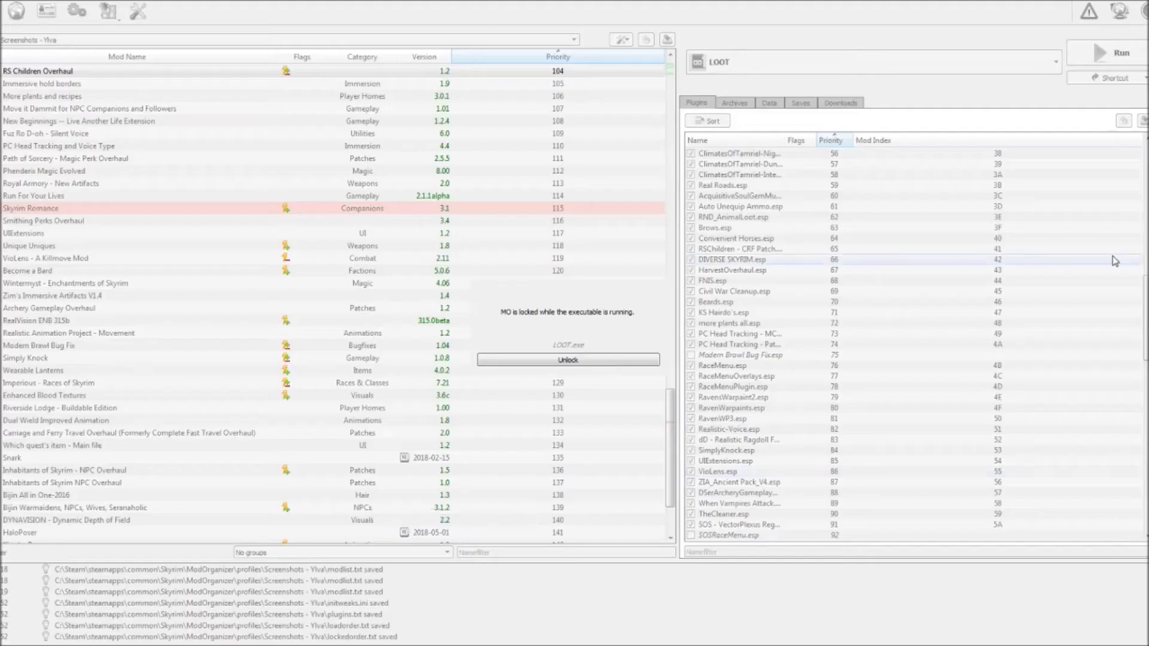
click(519, 365)
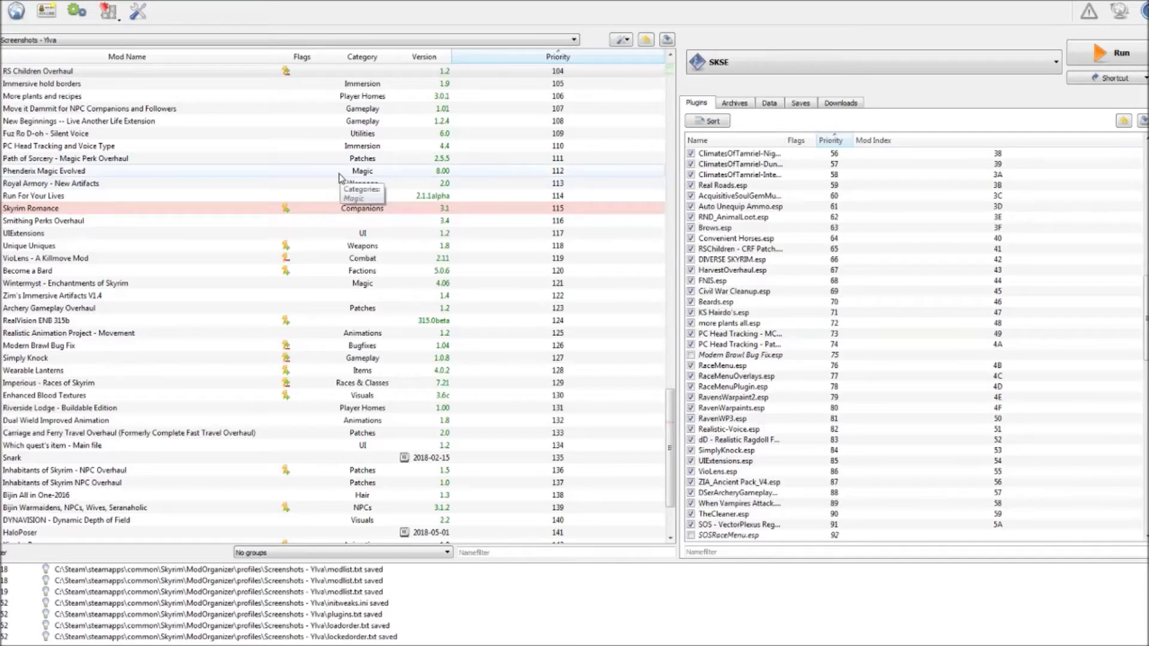
Step: Look over the Screenshots profile's installed mods and plugin load order
scroll(374, 275, up, 1)
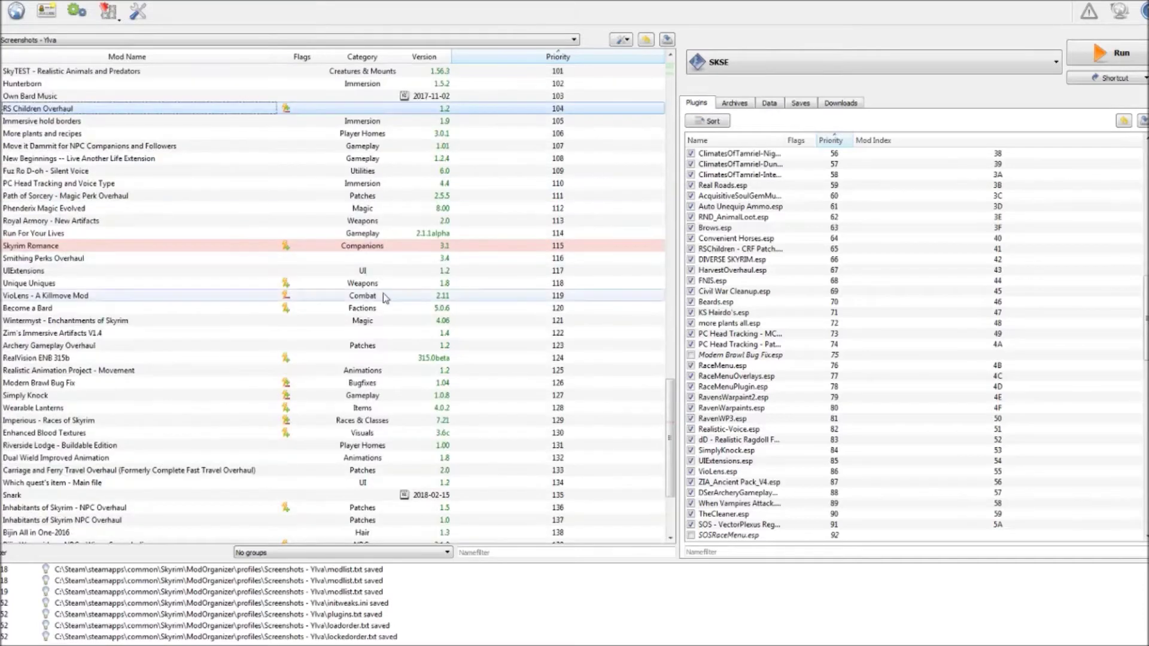
scroll(342, 407, down, 4)
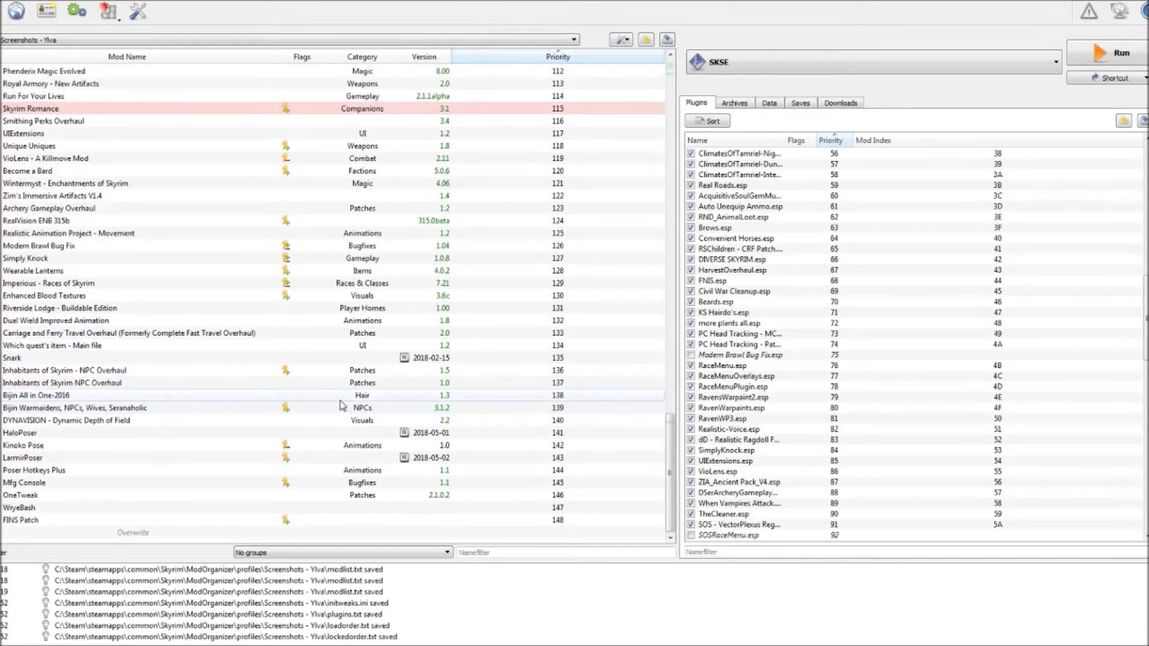
scroll(342, 407, up, 20)
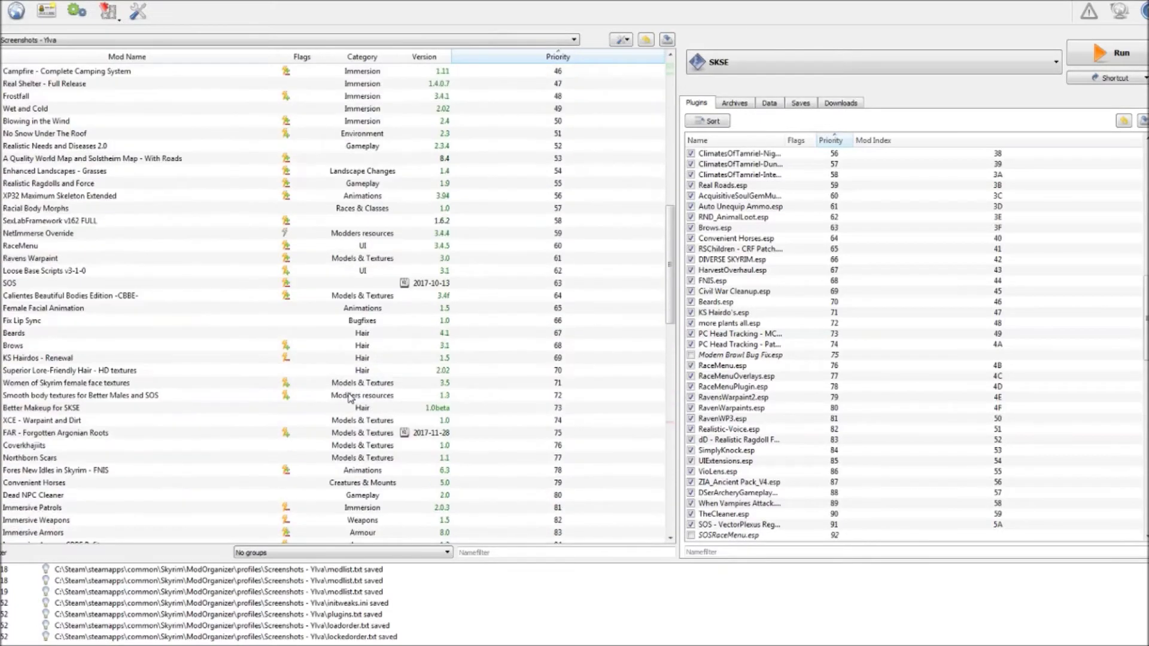
scroll(350, 398, up, 3)
scroll(350, 398, down, 9)
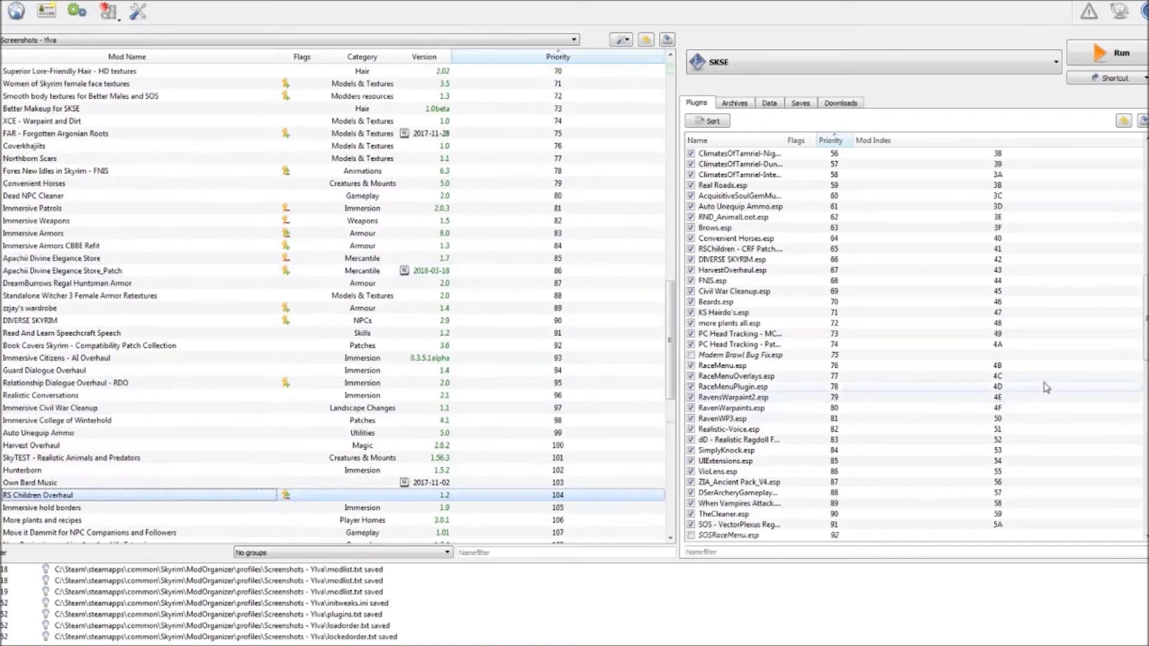
scroll(1046, 387, down, 20)
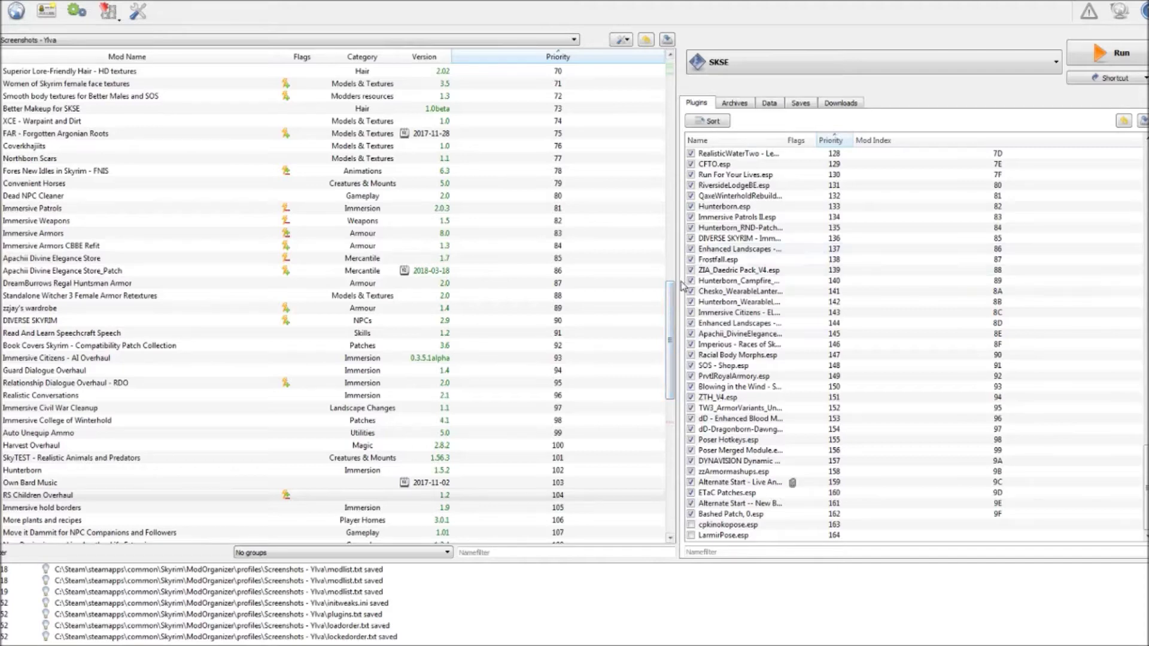
drag(674, 315, 693, 85)
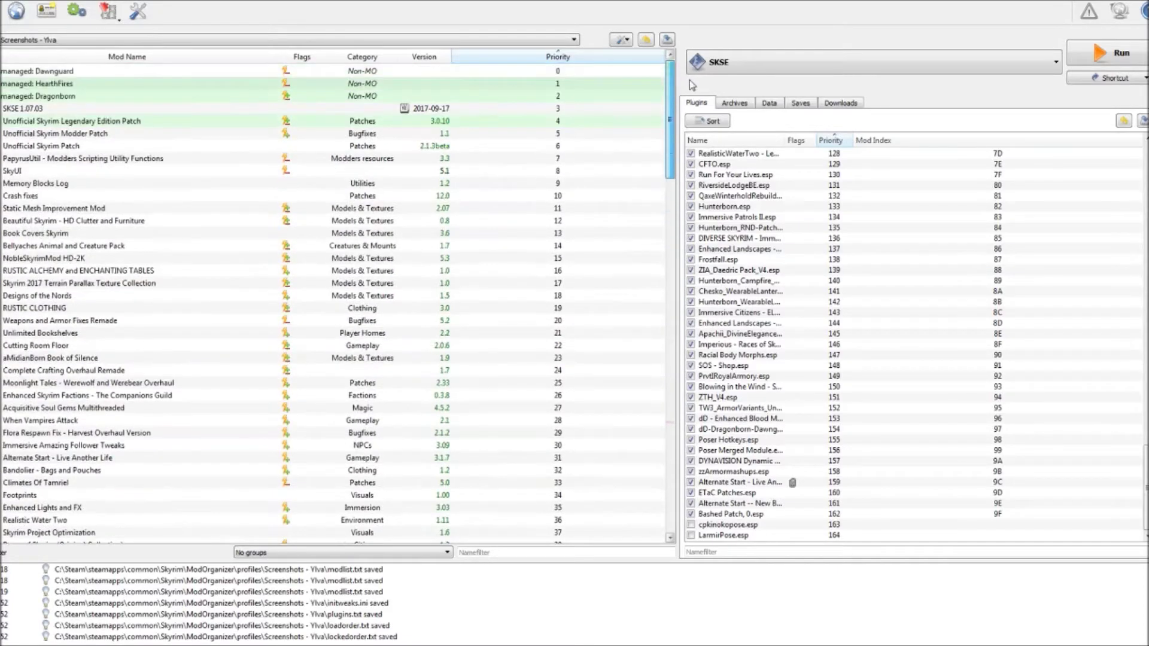
scroll(260, 428, down, 4)
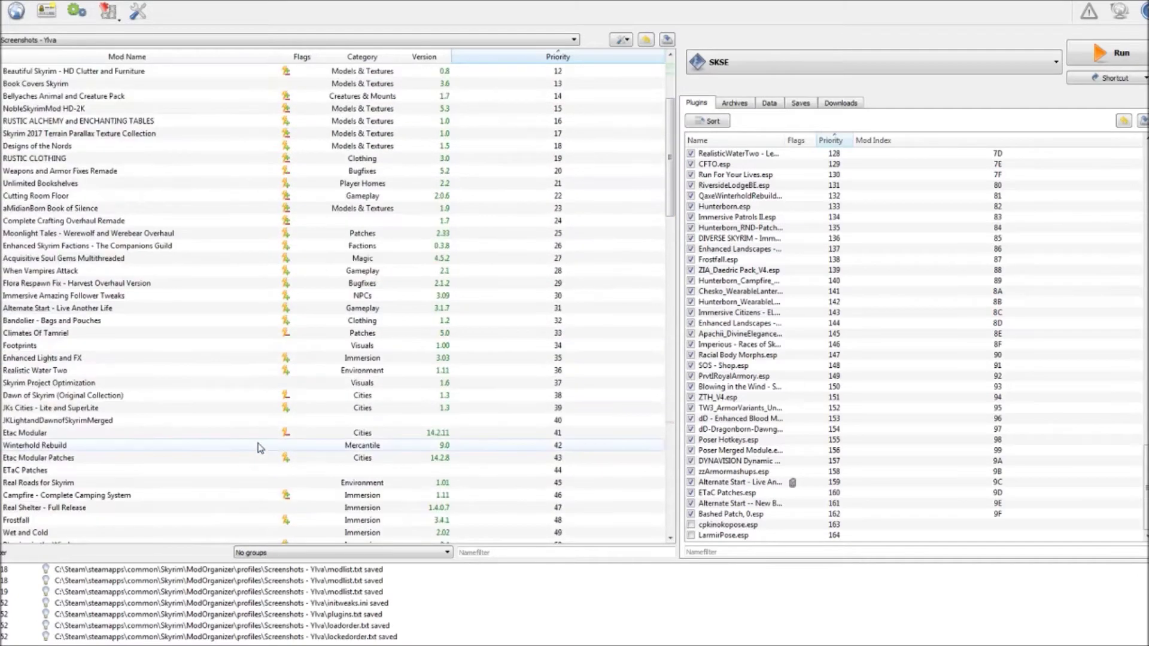
scroll(262, 423, up, 4)
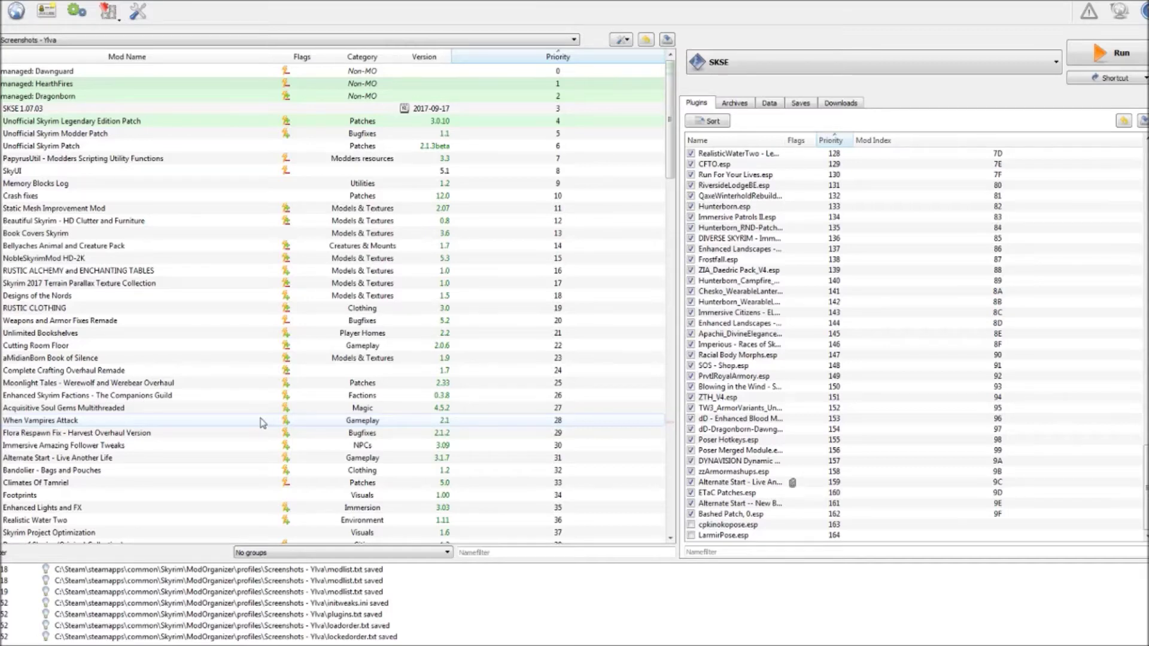
Step: Review the Plugins and mod lists, then open the executable dropdown beside Run
scroll(736, 329, up, 20)
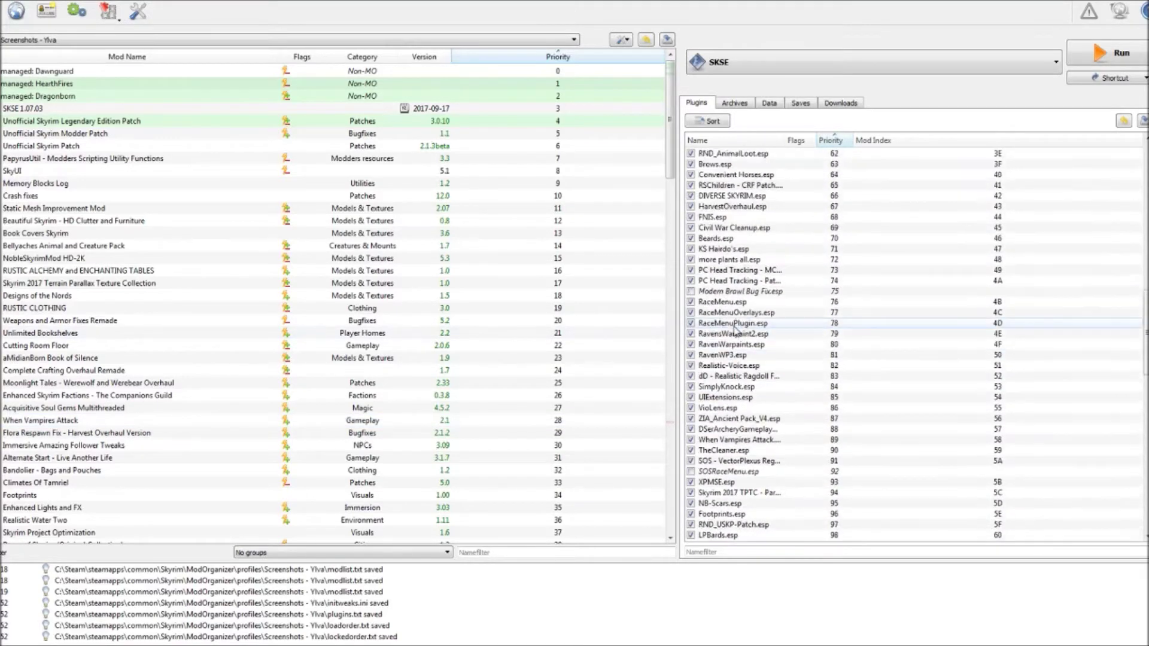
scroll(736, 329, up, 4)
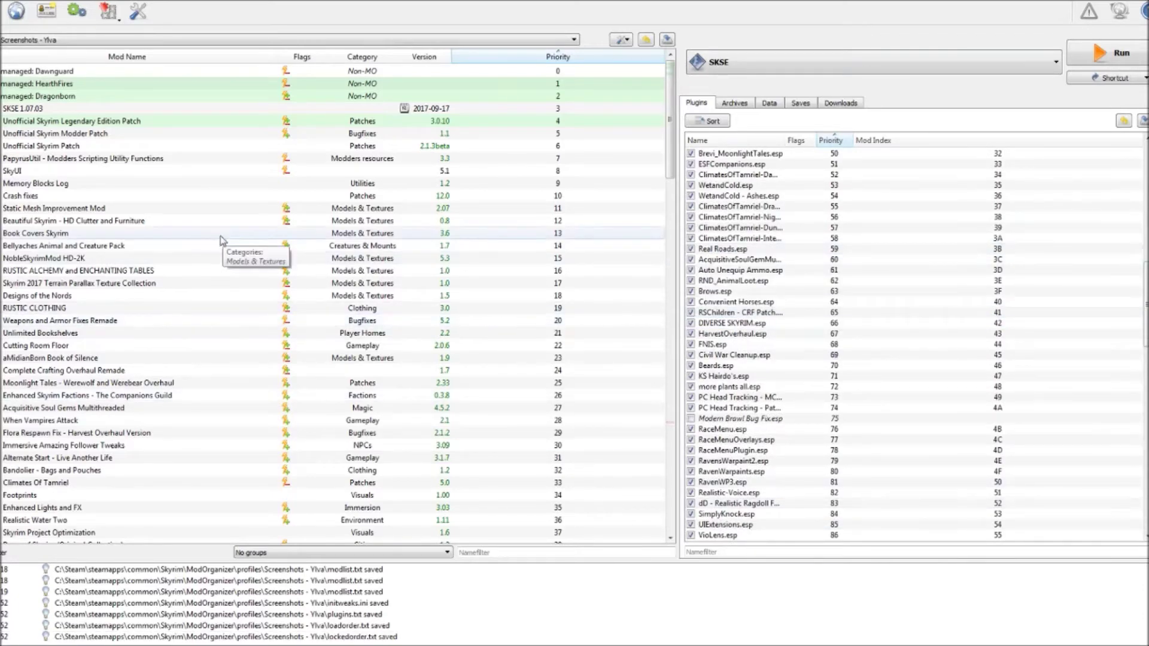
scroll(122, 243, down, 16)
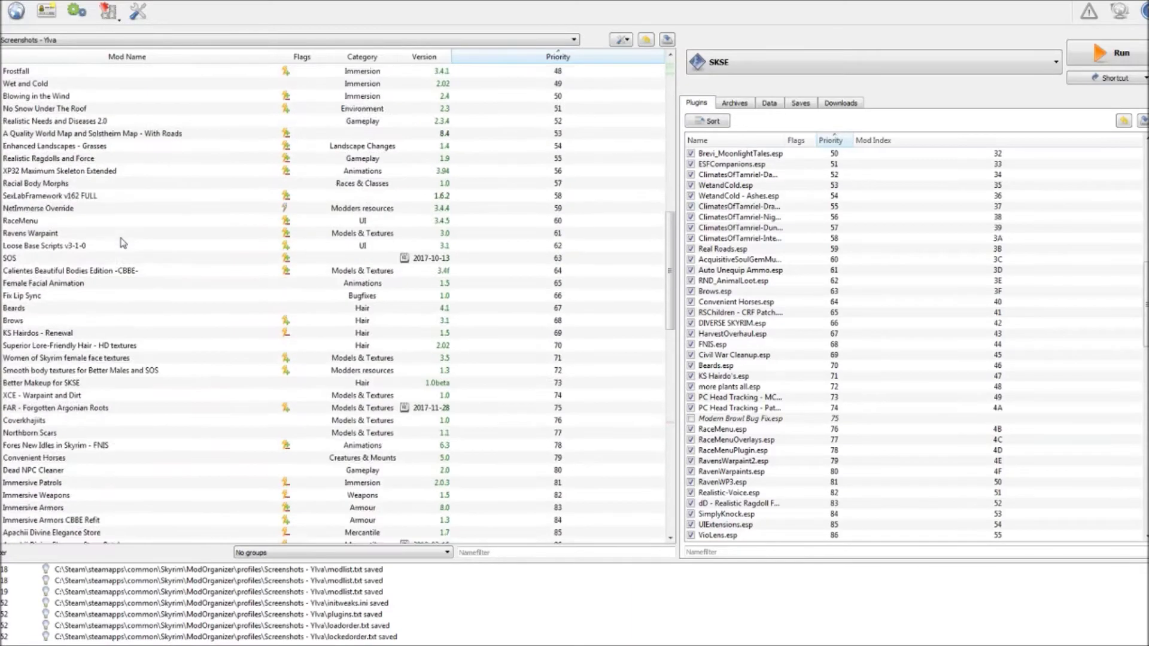
scroll(123, 243, down, 9)
scroll(122, 243, up, 13)
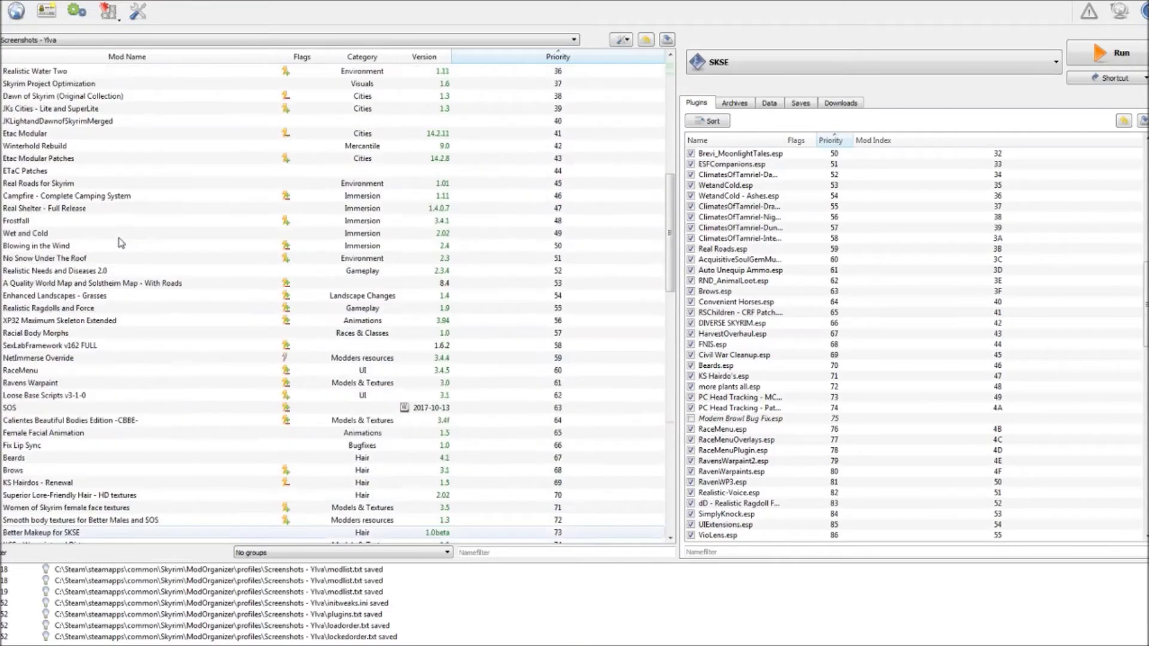
scroll(121, 243, up, 12)
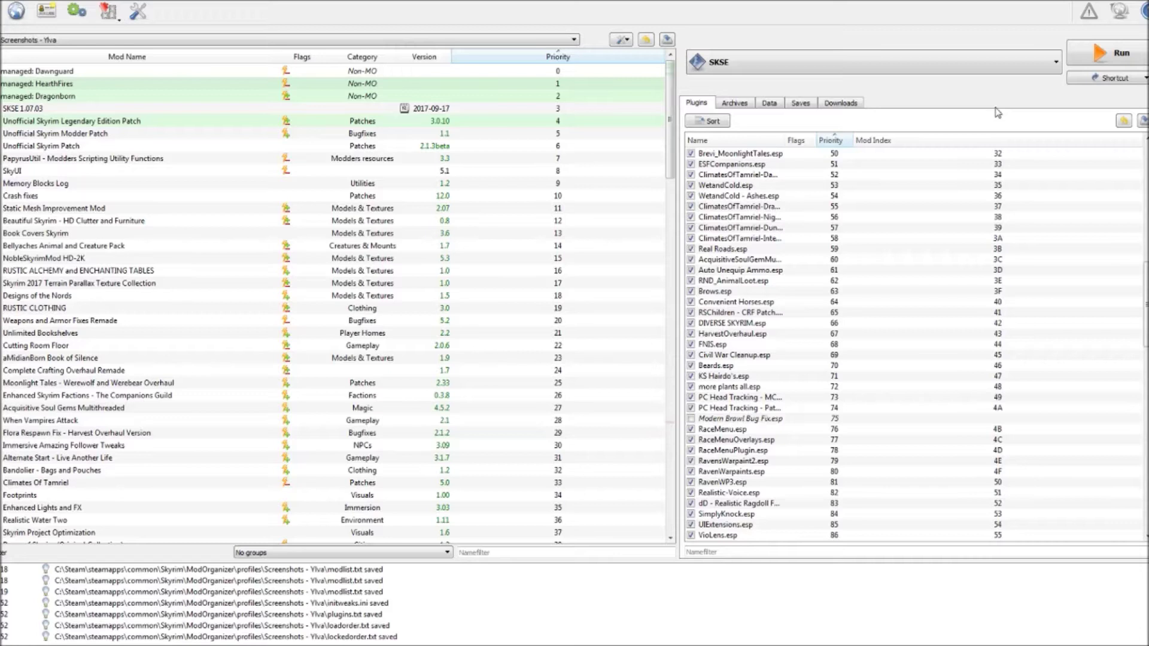
click(992, 57)
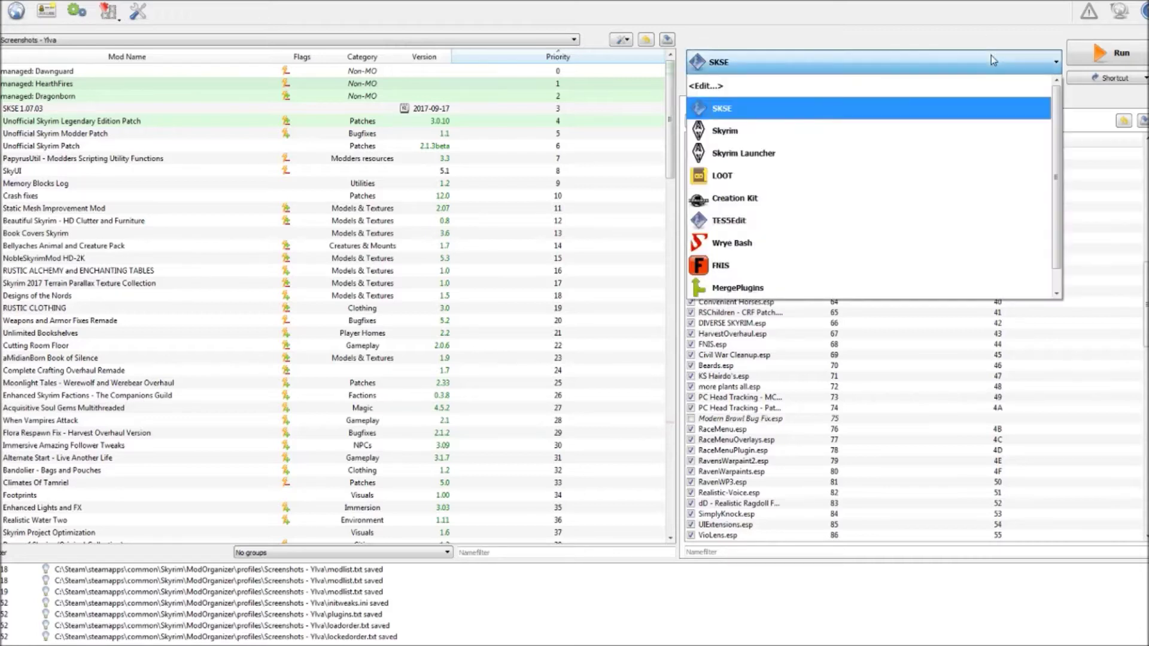
Step: Launch LOOT from Mod Organizer and sort the 165-plugin load order
click(820, 177)
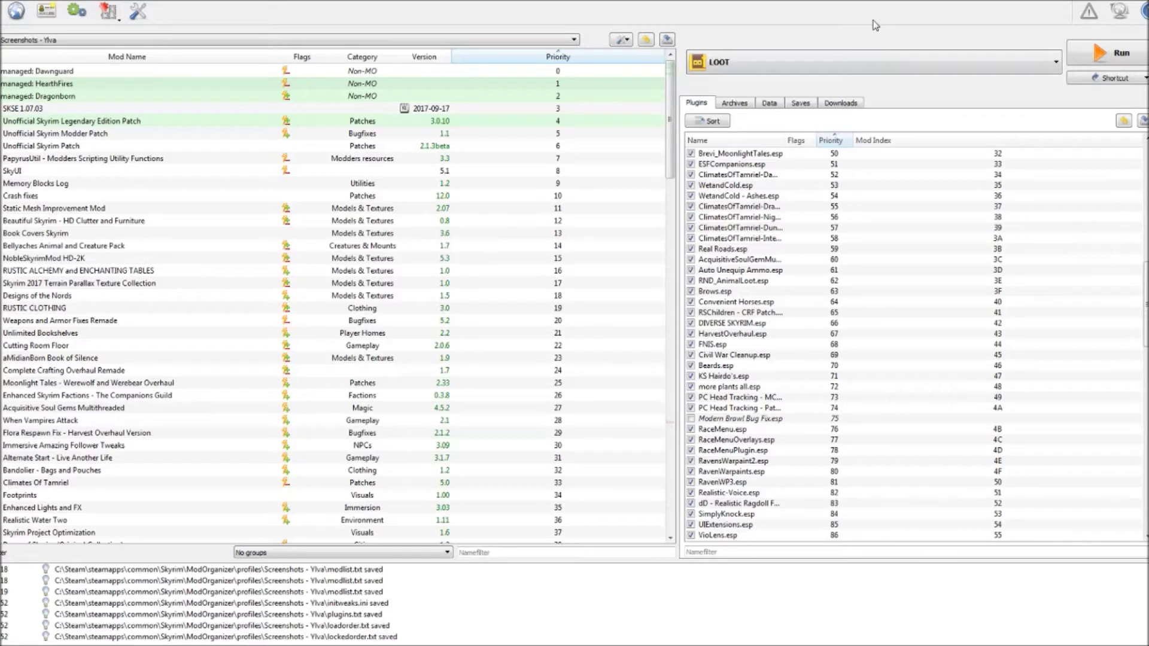
click(1115, 55)
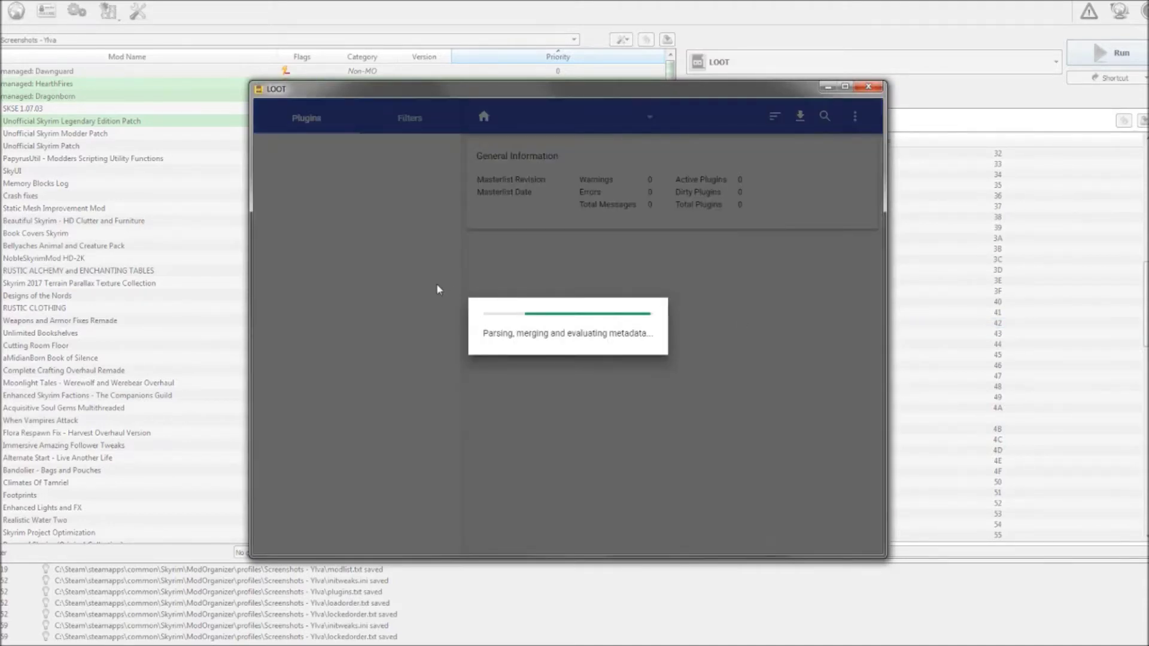
scroll(737, 298, down, 6)
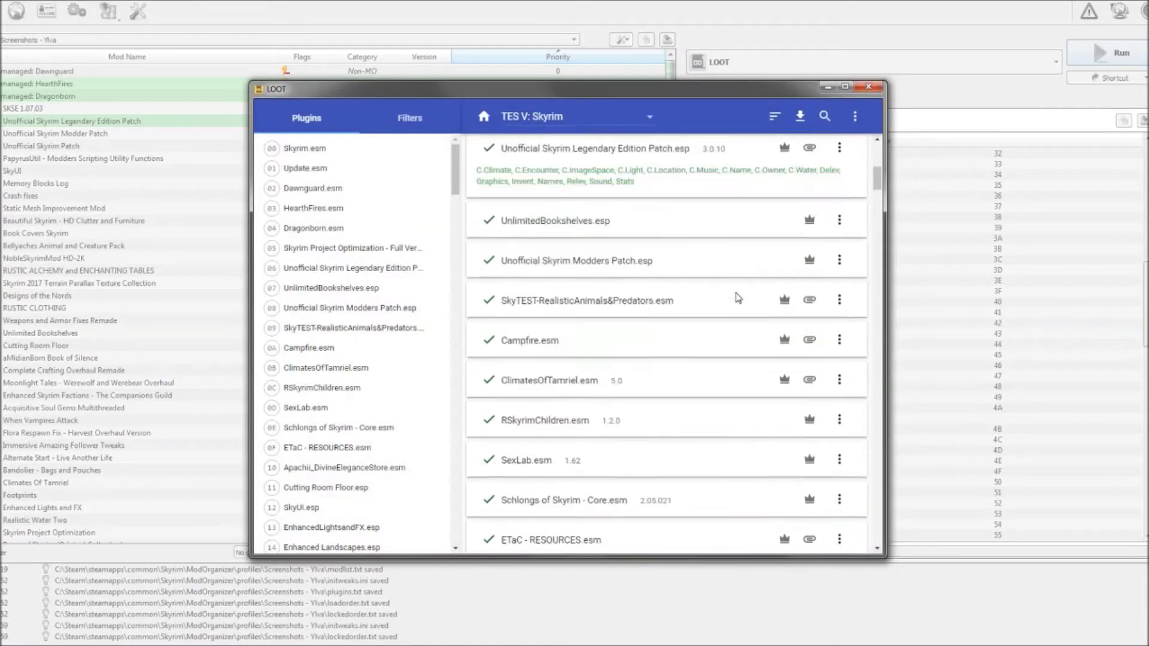
scroll(738, 298, down, 10)
scroll(847, 139, up, 20)
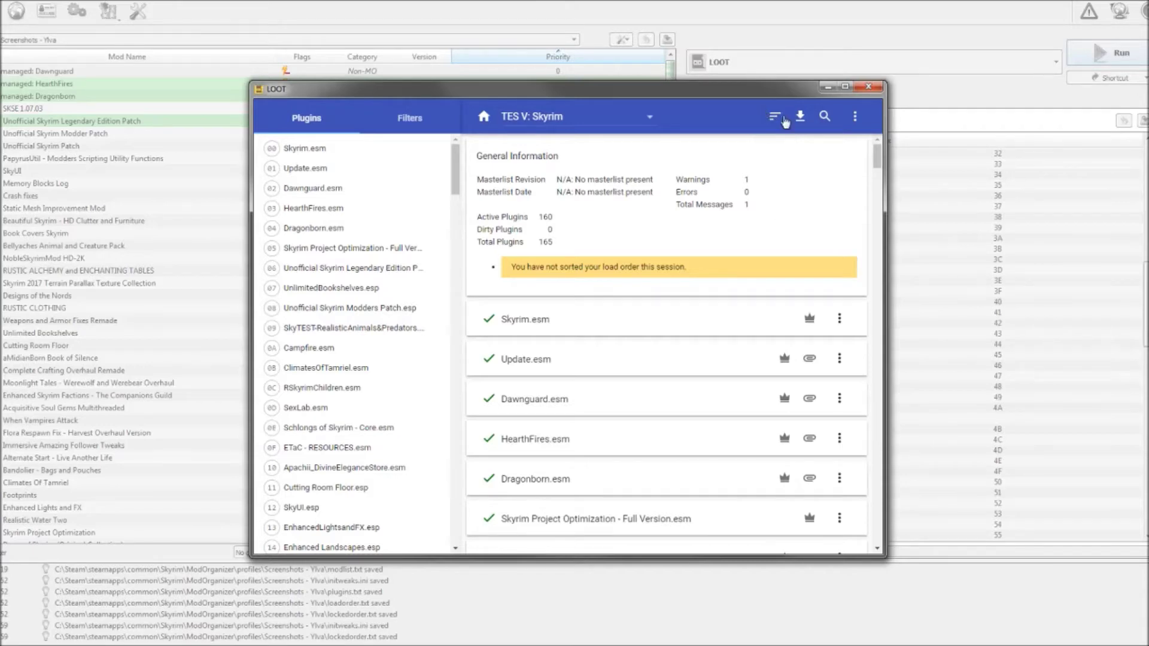
click(782, 115)
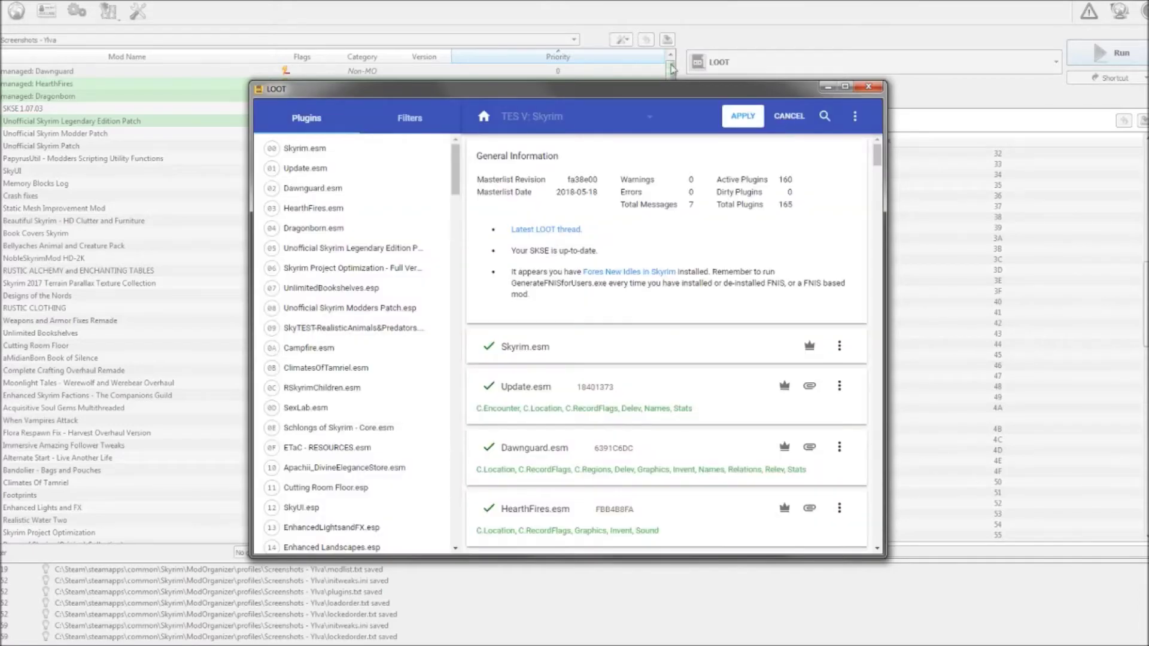
scroll(631, 460, down, 10)
scroll(632, 460, down, 15)
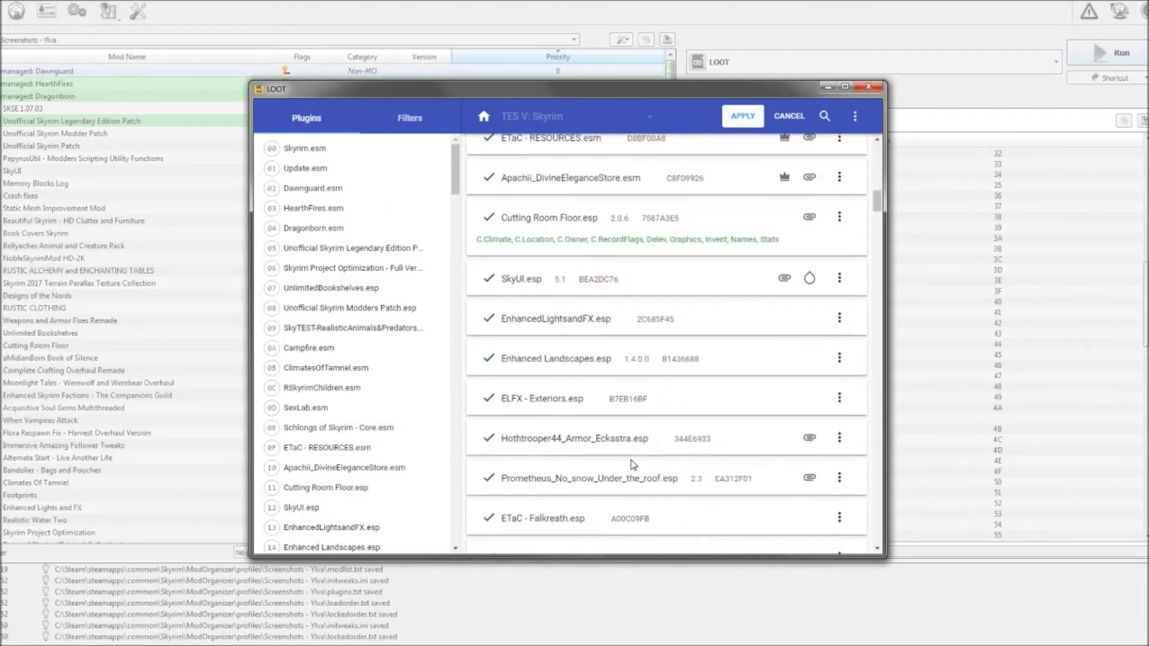
scroll(585, 459, down, 20)
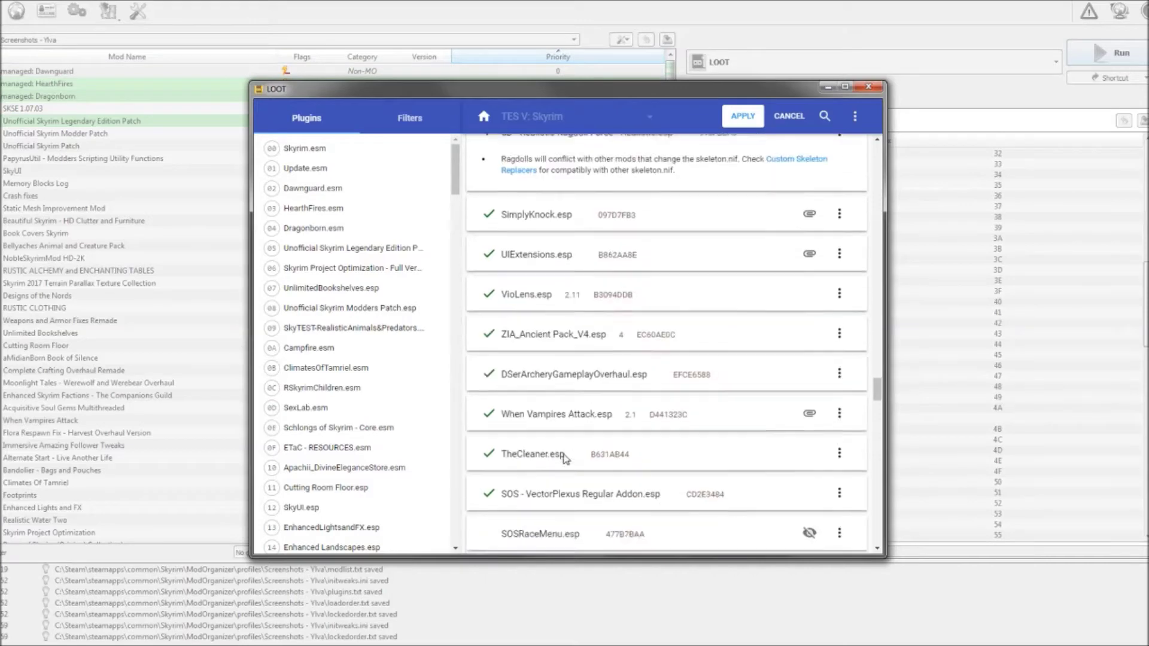
scroll(554, 459, down, 20)
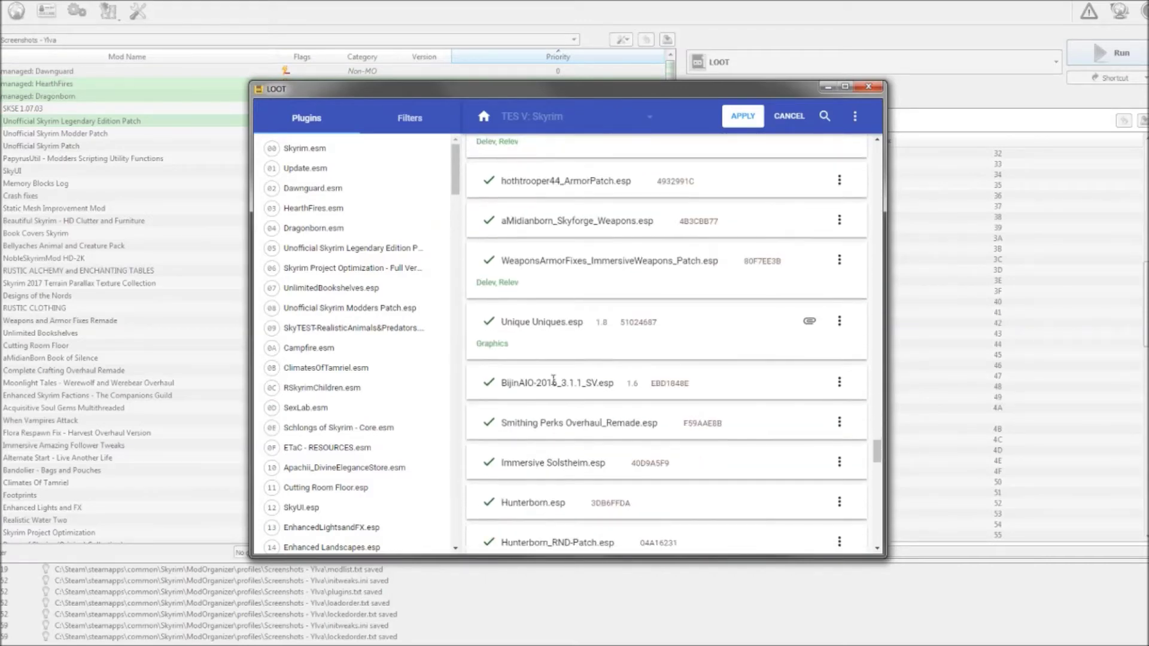
scroll(554, 384, up, 20)
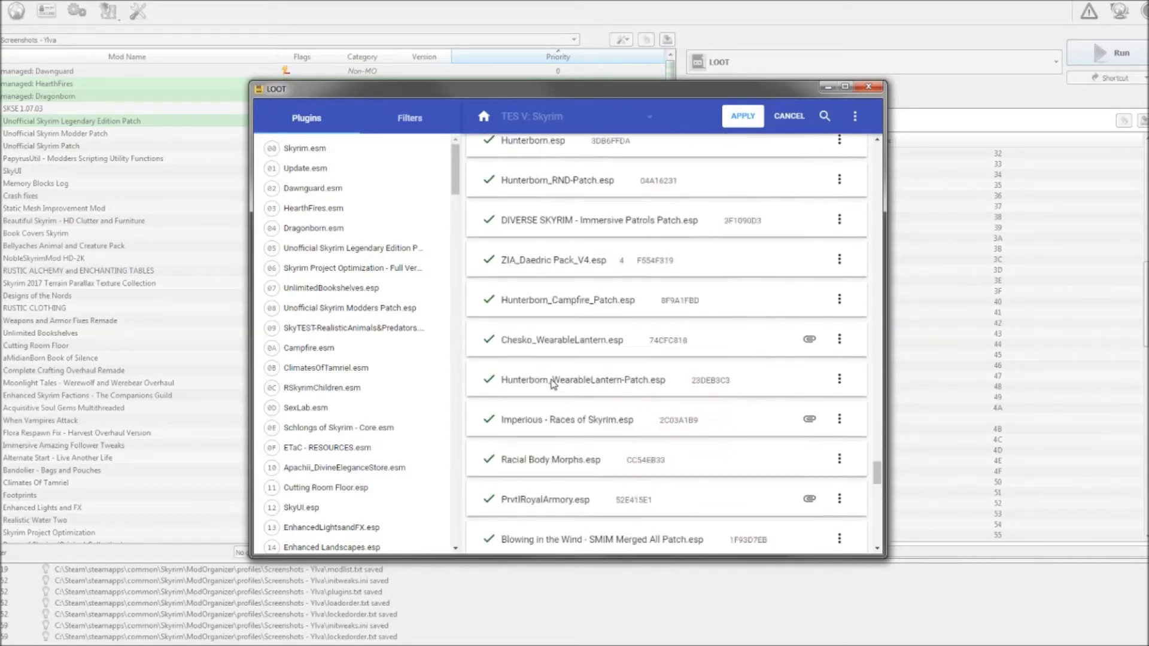
scroll(532, 366, up, 5)
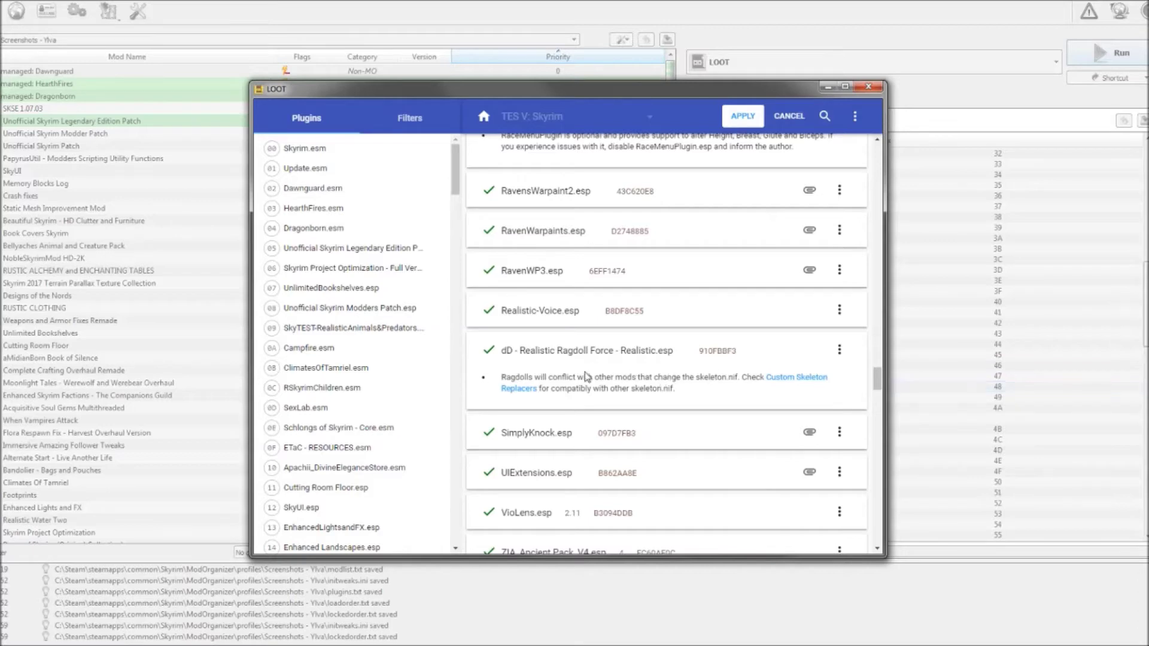
scroll(748, 453, up, 4)
scroll(748, 453, up, 10)
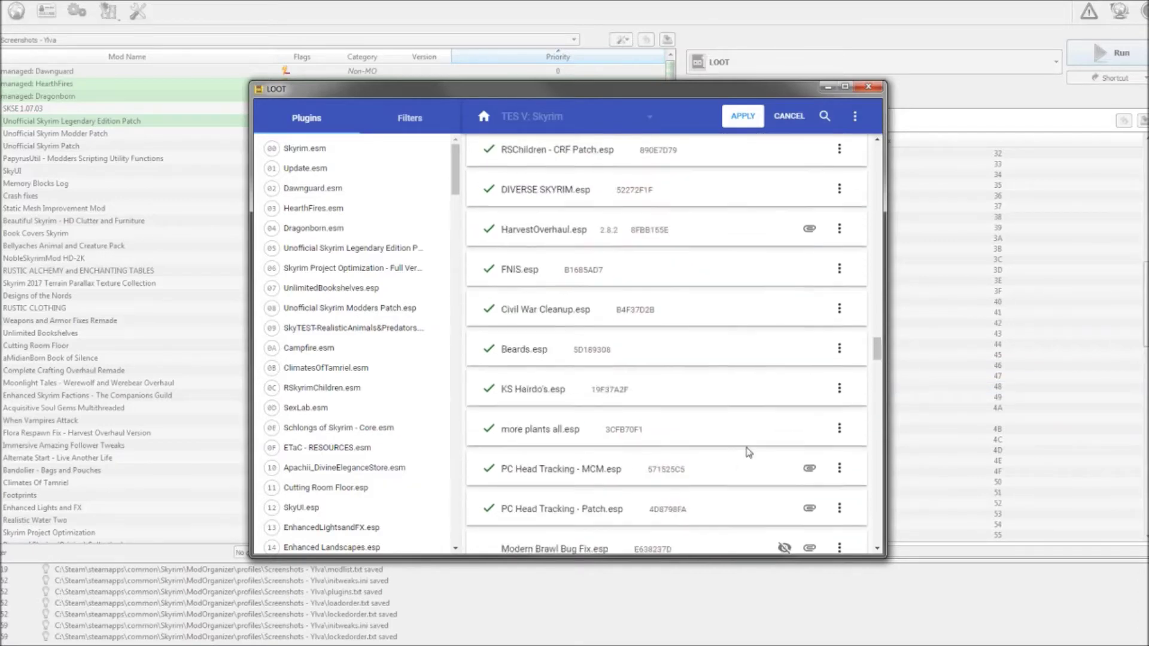
scroll(731, 423, up, 10)
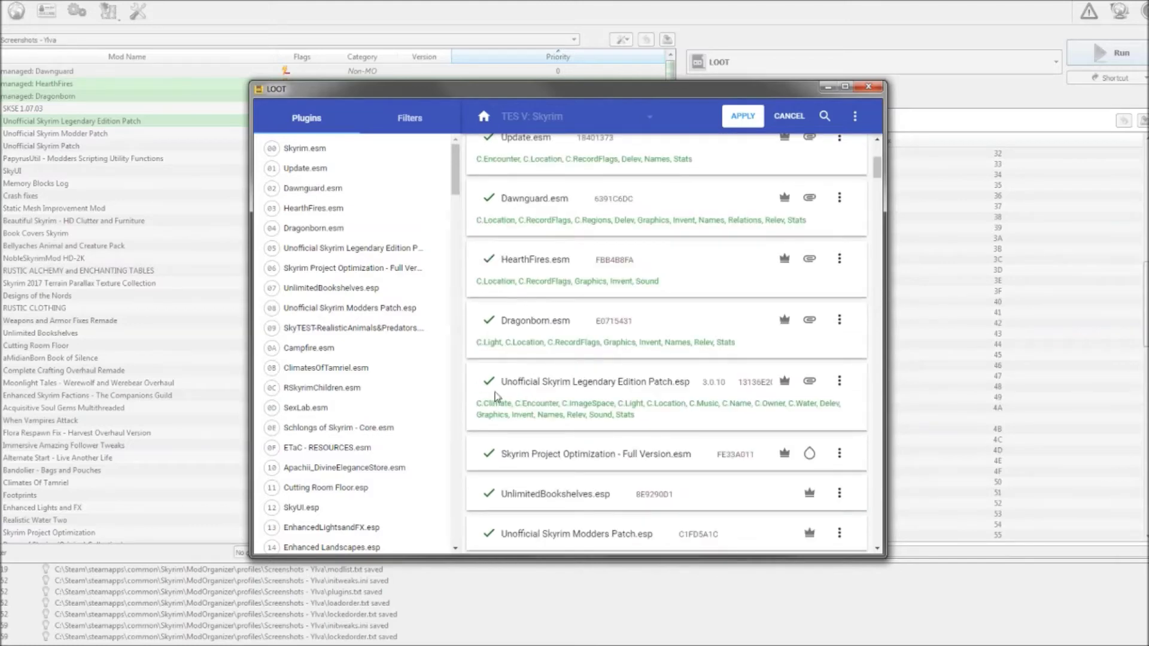
scroll(631, 476, down, 10)
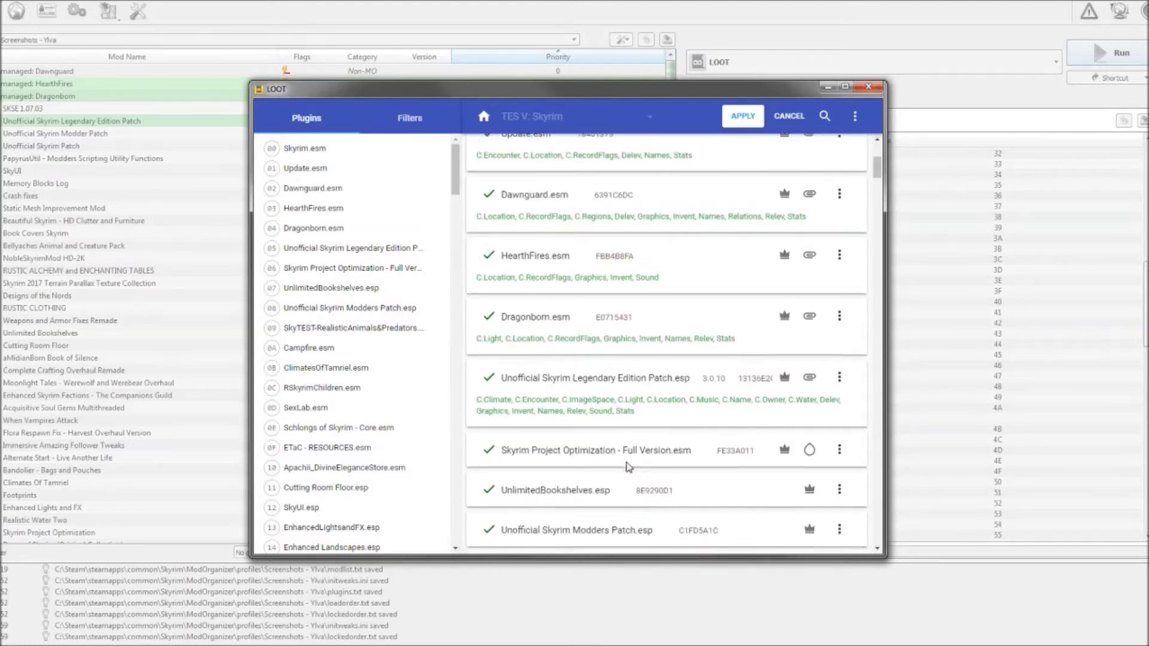
scroll(620, 427, down, 3)
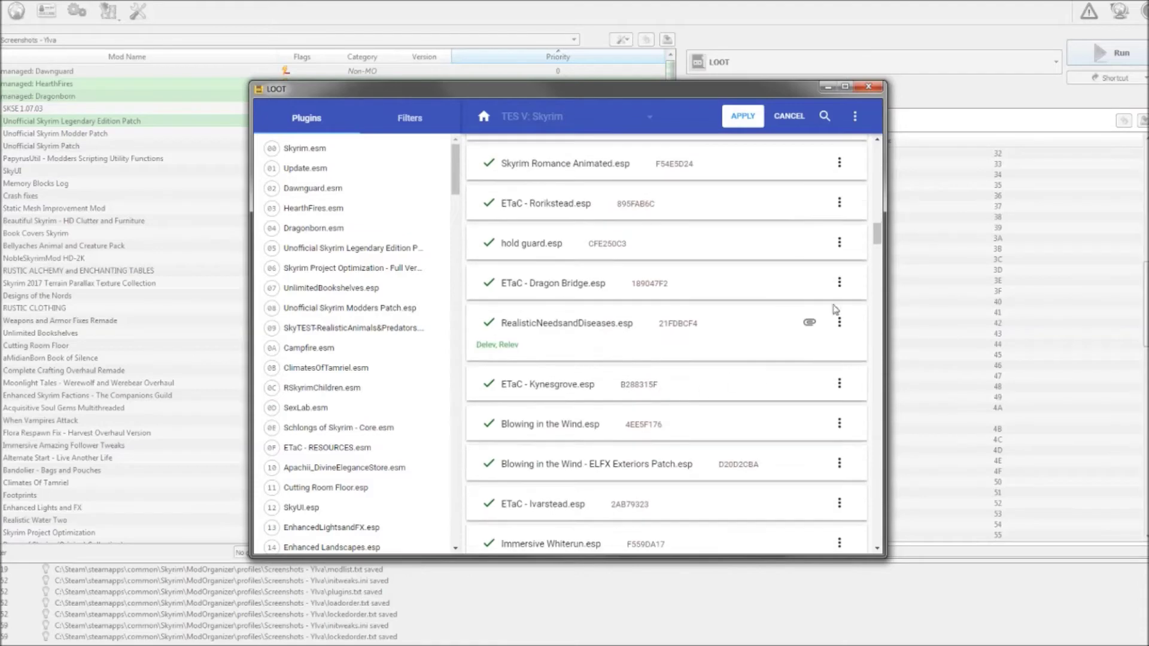
mouse_move(878, 239)
mouse_down()
mouse_move(900, 535)
mouse_move(876, 234)
mouse_up()
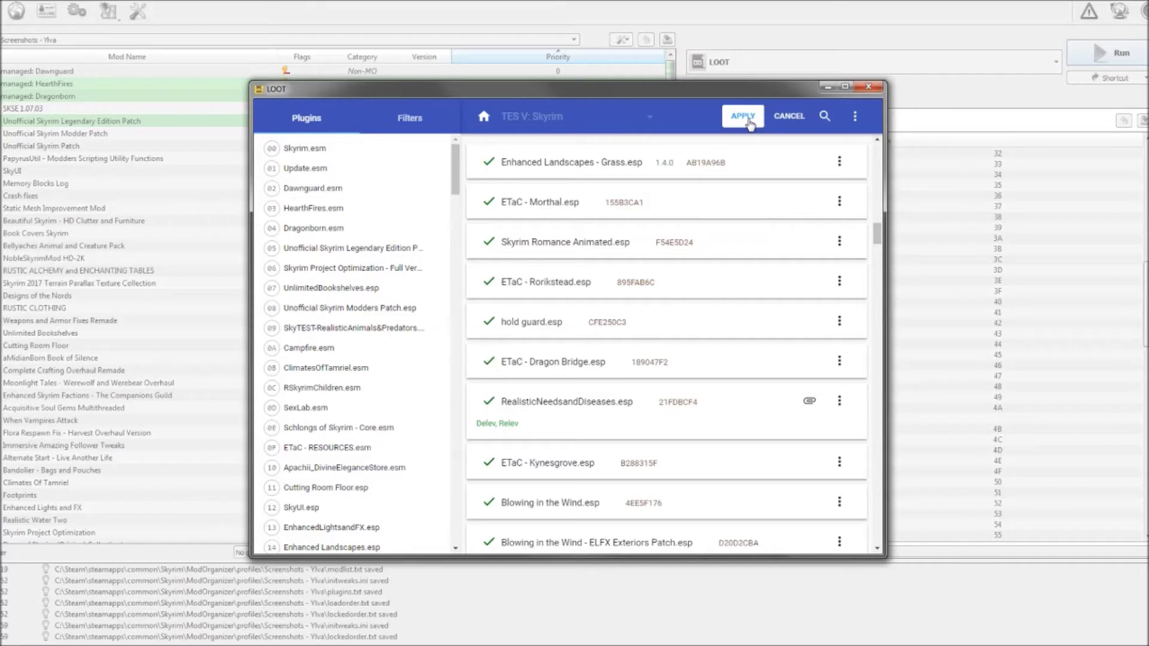
Step: Apply LOOT's sorted load order, close LOOT, and bring up the Problems list
click(743, 118)
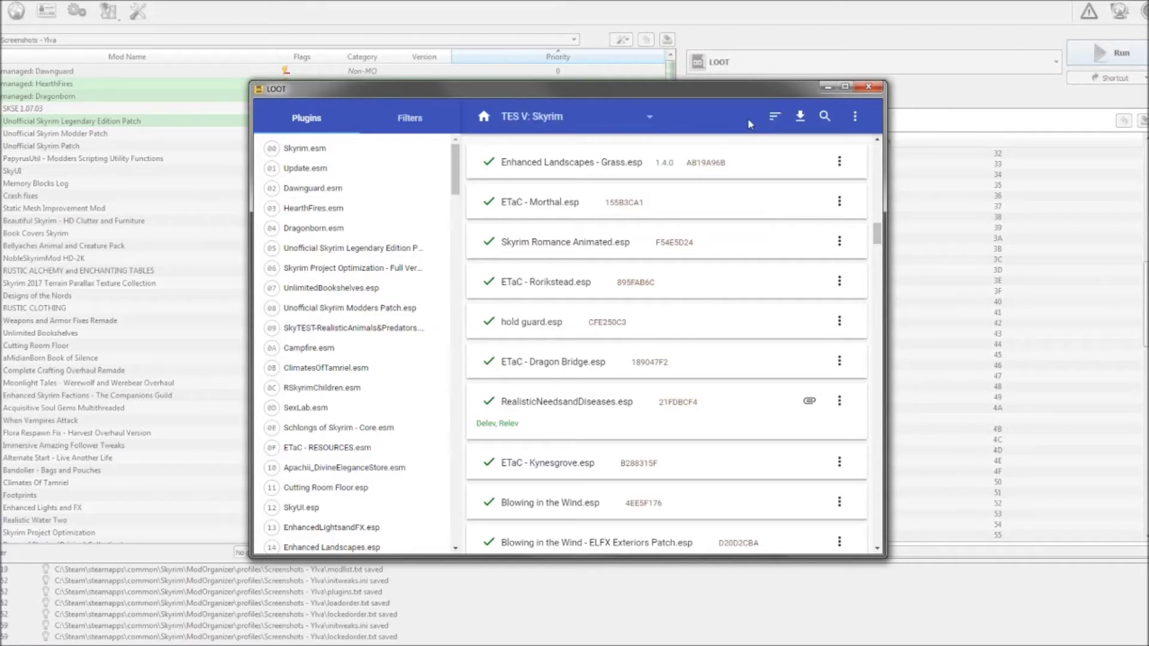
click(872, 86)
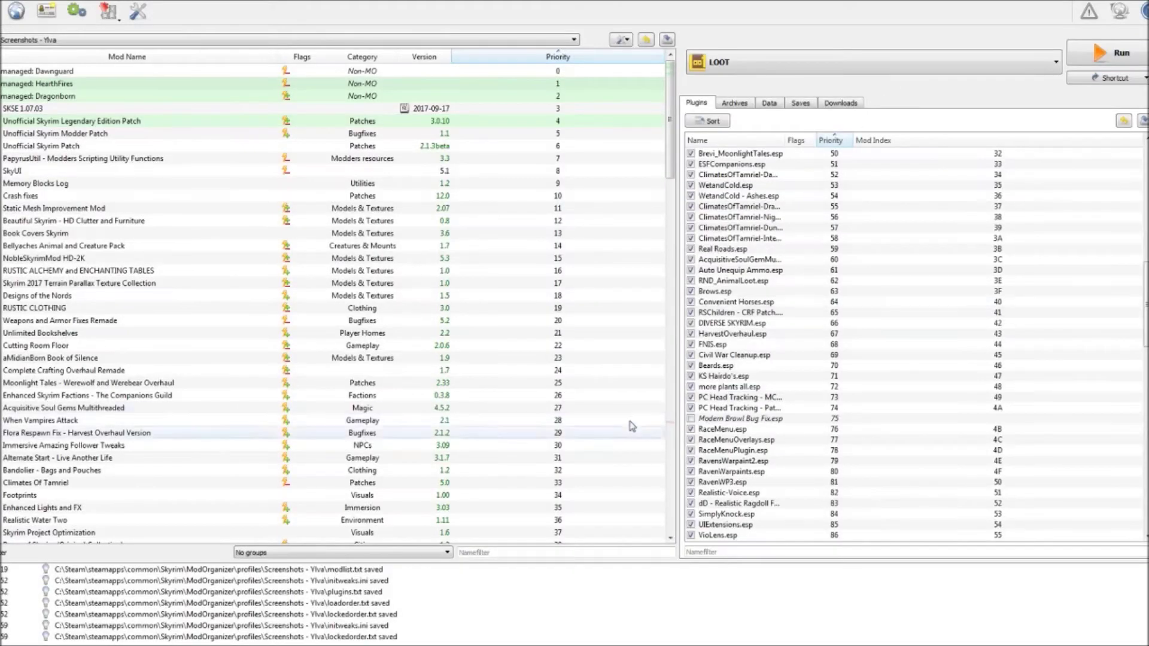
scroll(745, 417, down, 20)
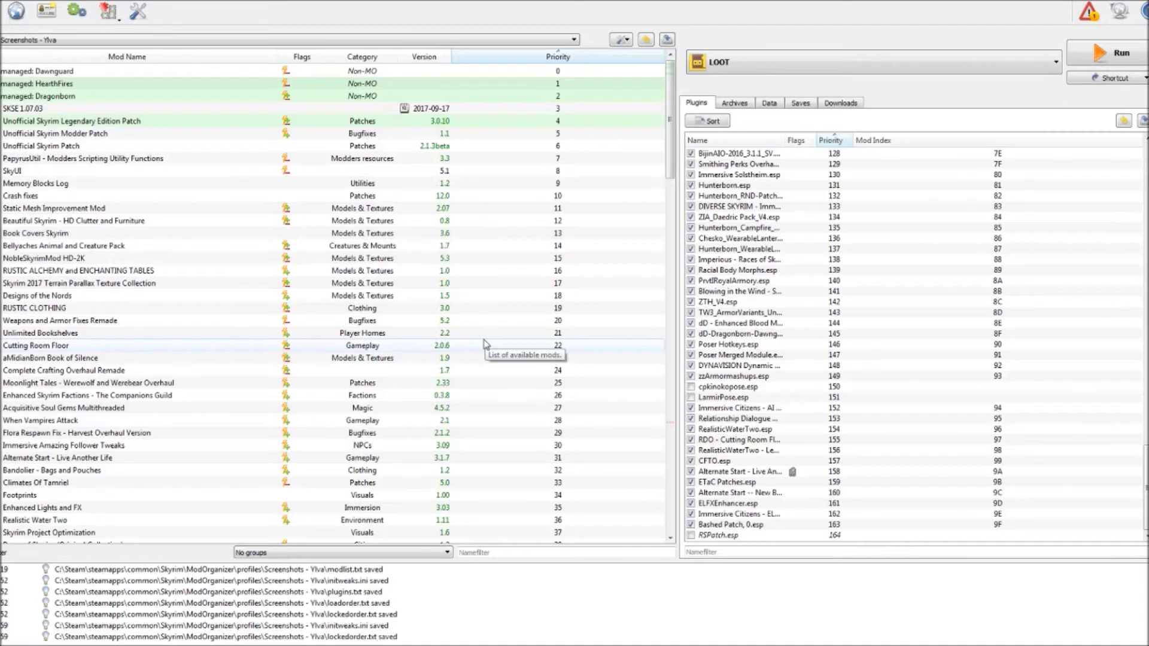
click(1088, 13)
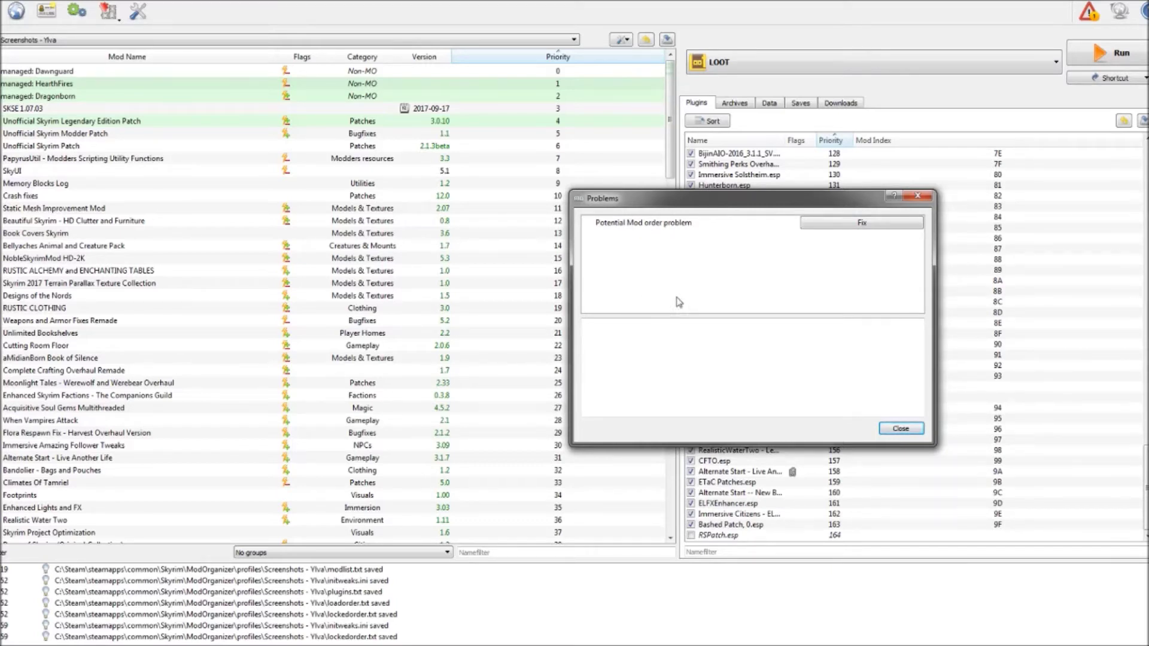
Step: Fix the 'Potential Mod order problem' by rearranging the mods, then close the Problems dialog
click(887, 226)
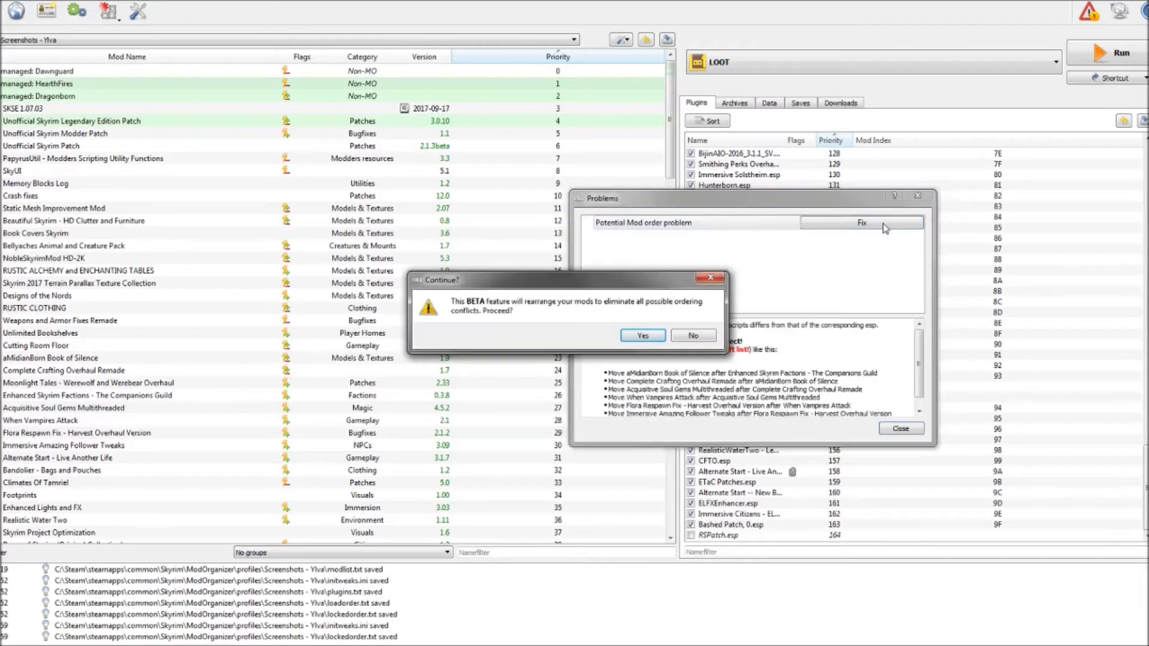
click(631, 338)
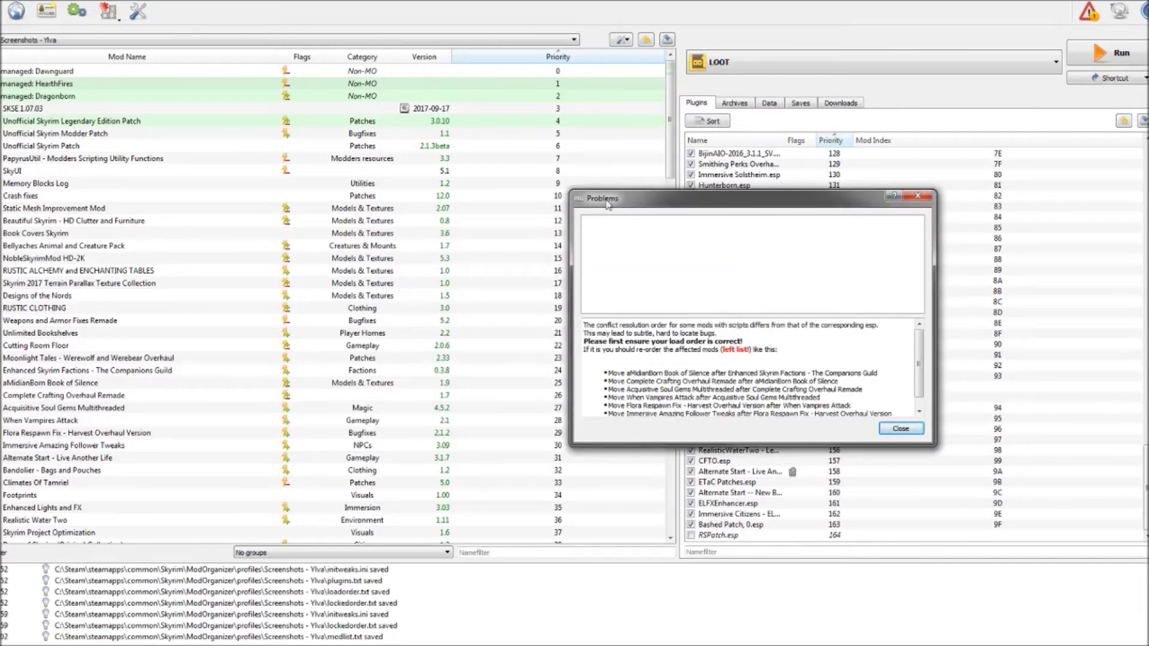
click(901, 429)
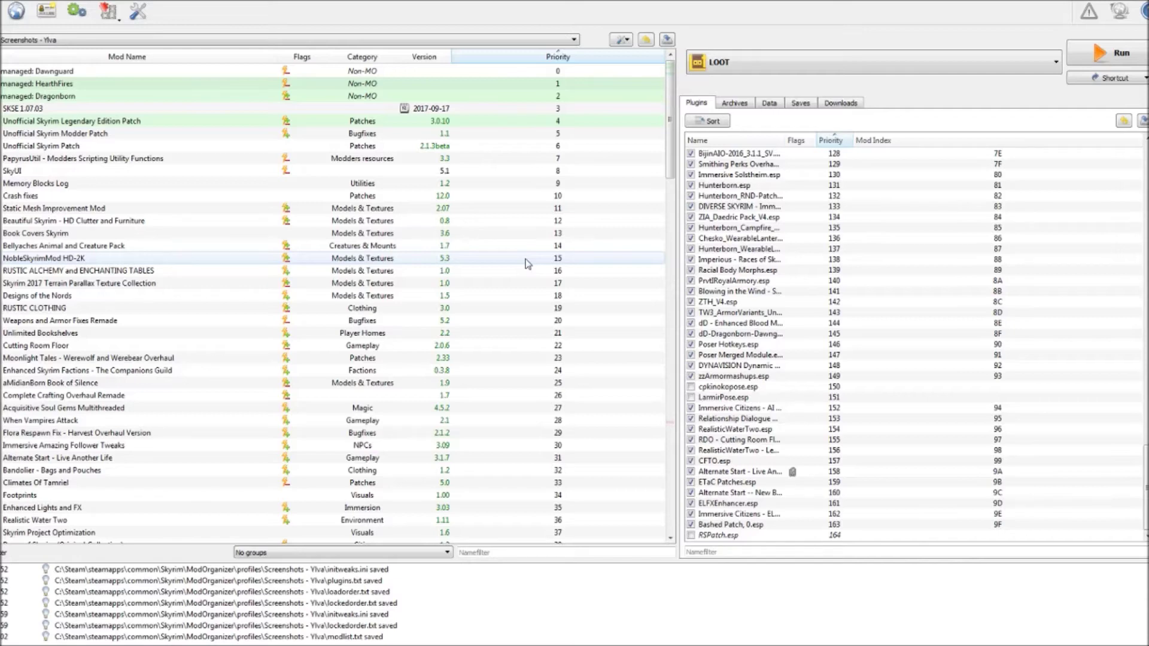
scroll(526, 263, down, 13)
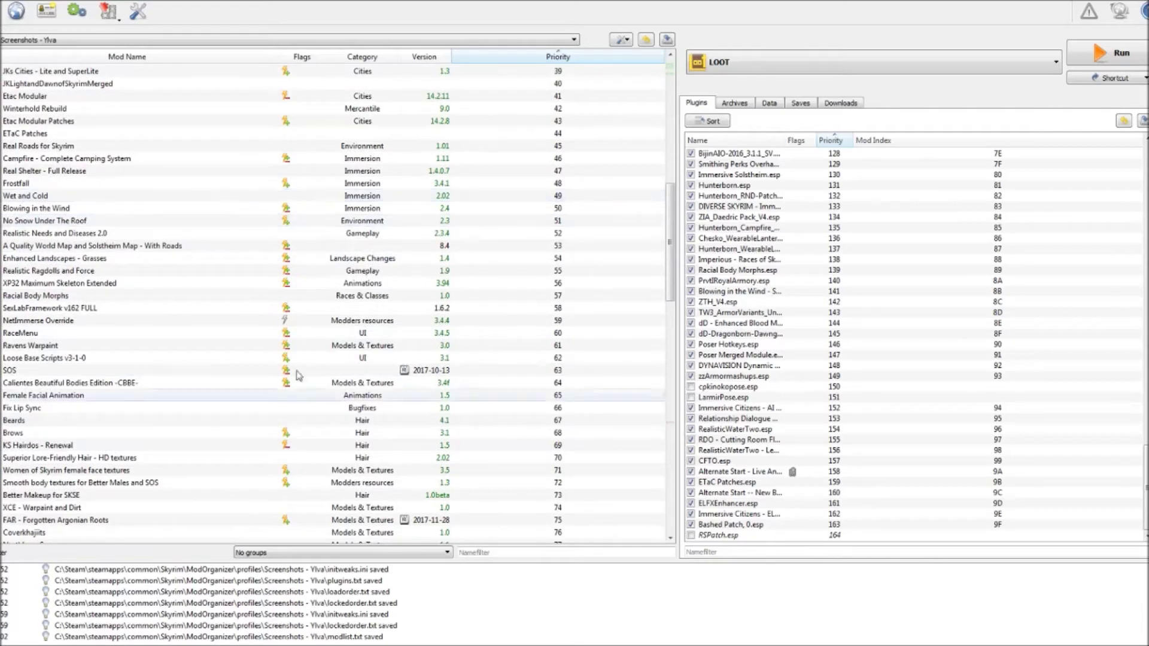
scroll(273, 442, up, 1)
scroll(278, 455, down, 6)
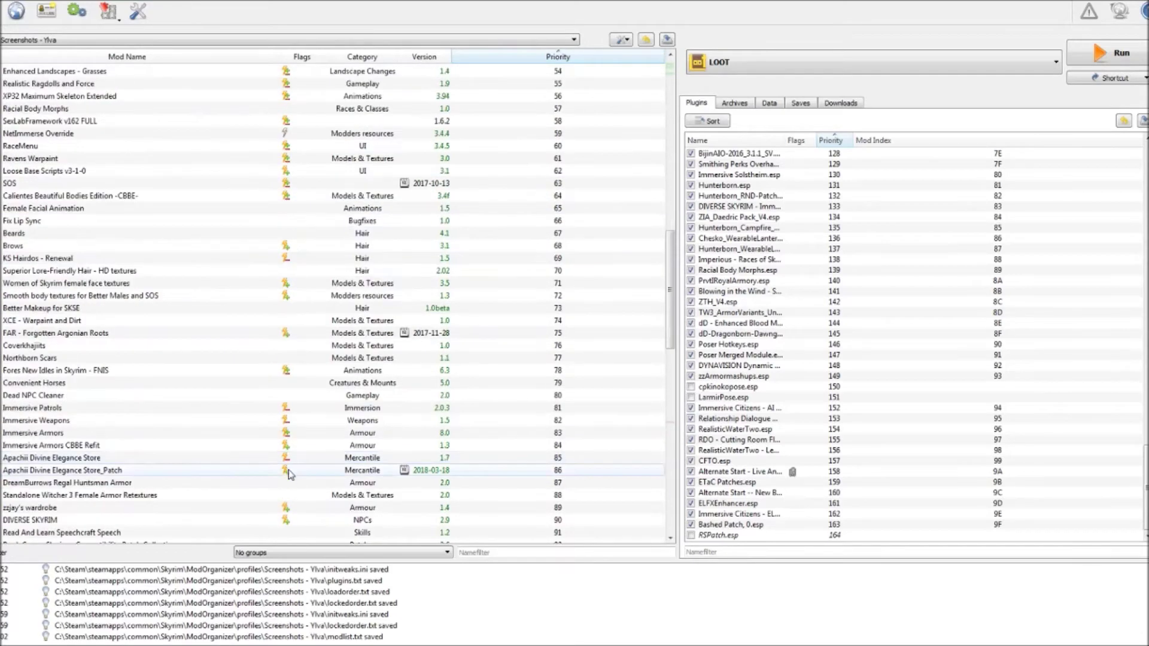
click(287, 473)
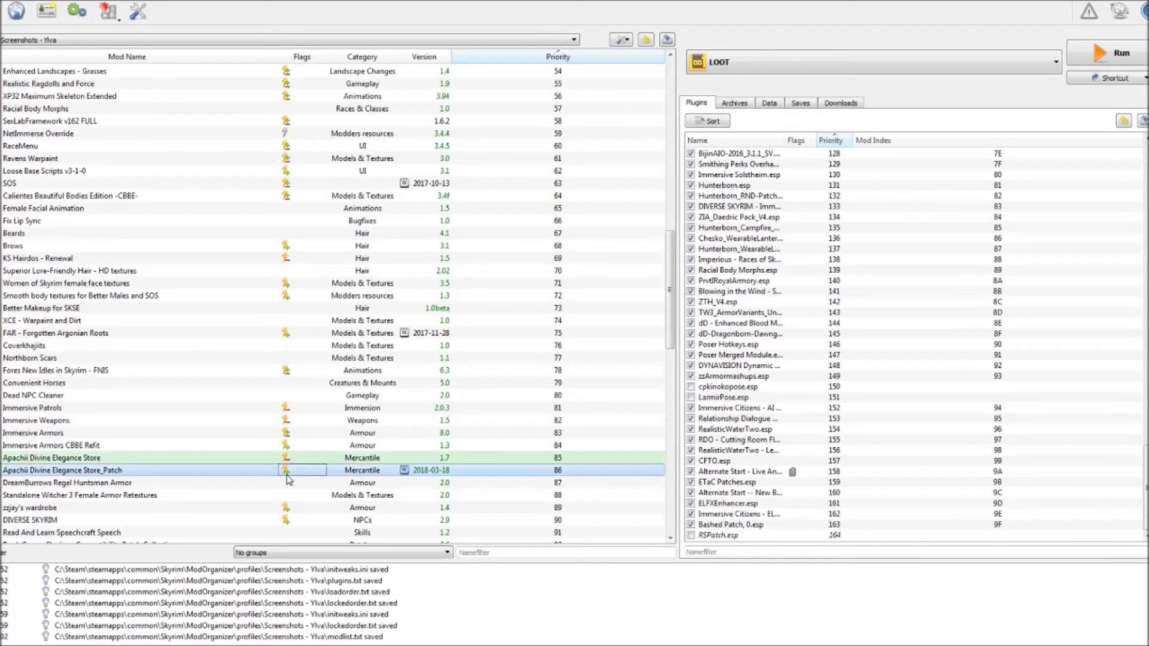
double_click(289, 477)
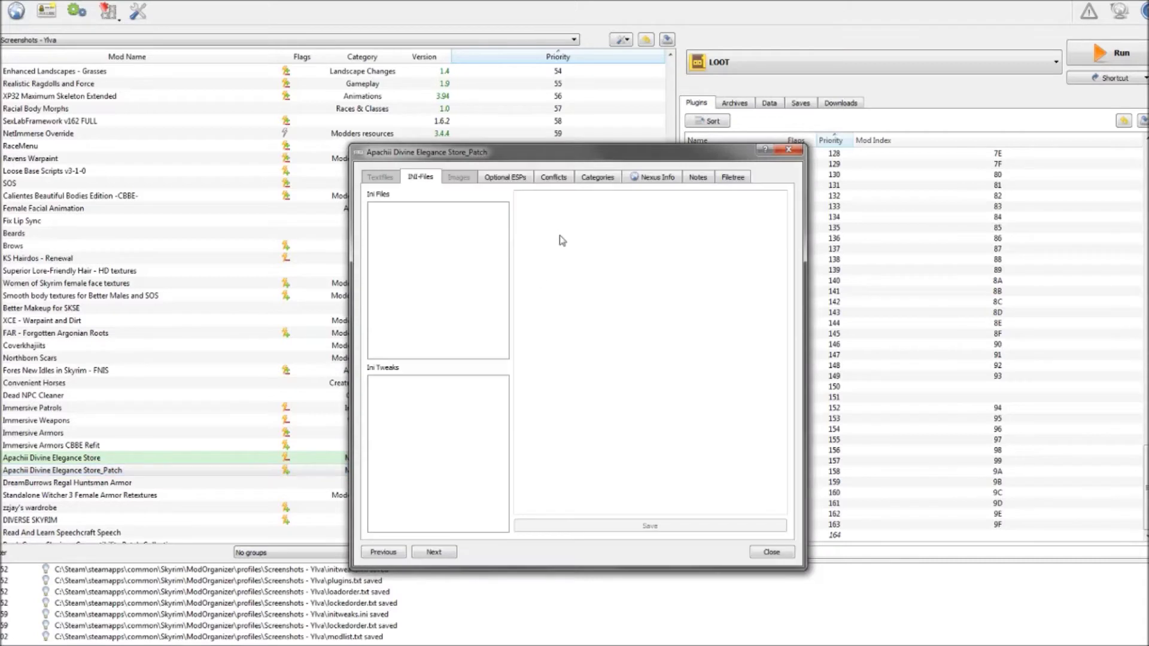
click(502, 180)
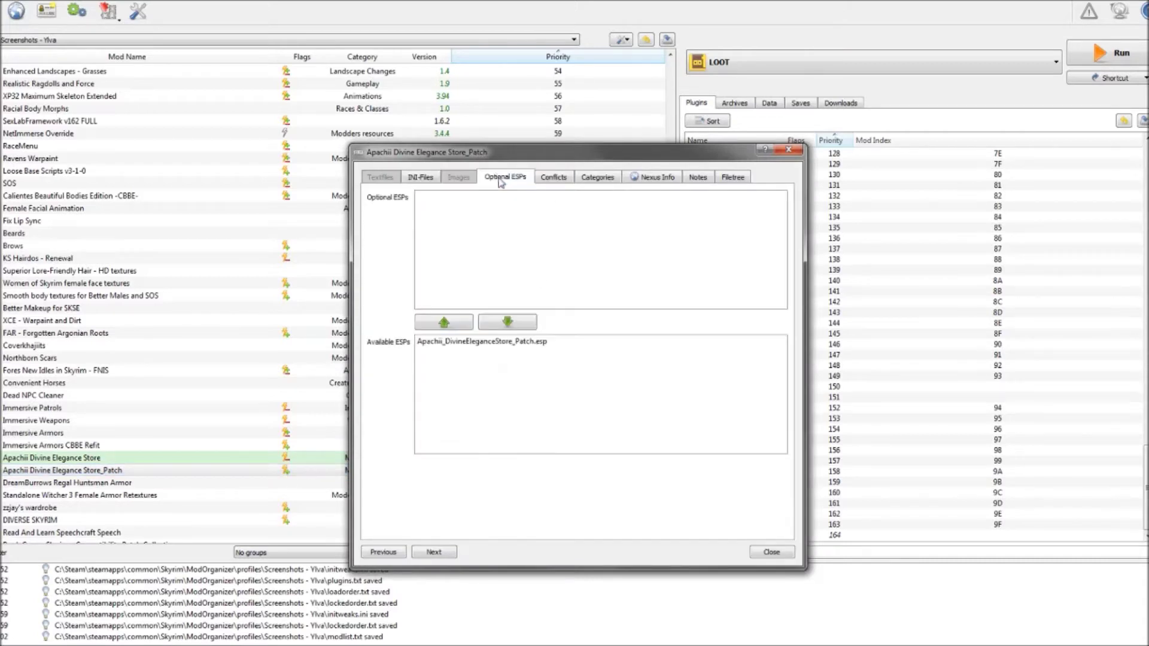
click(556, 178)
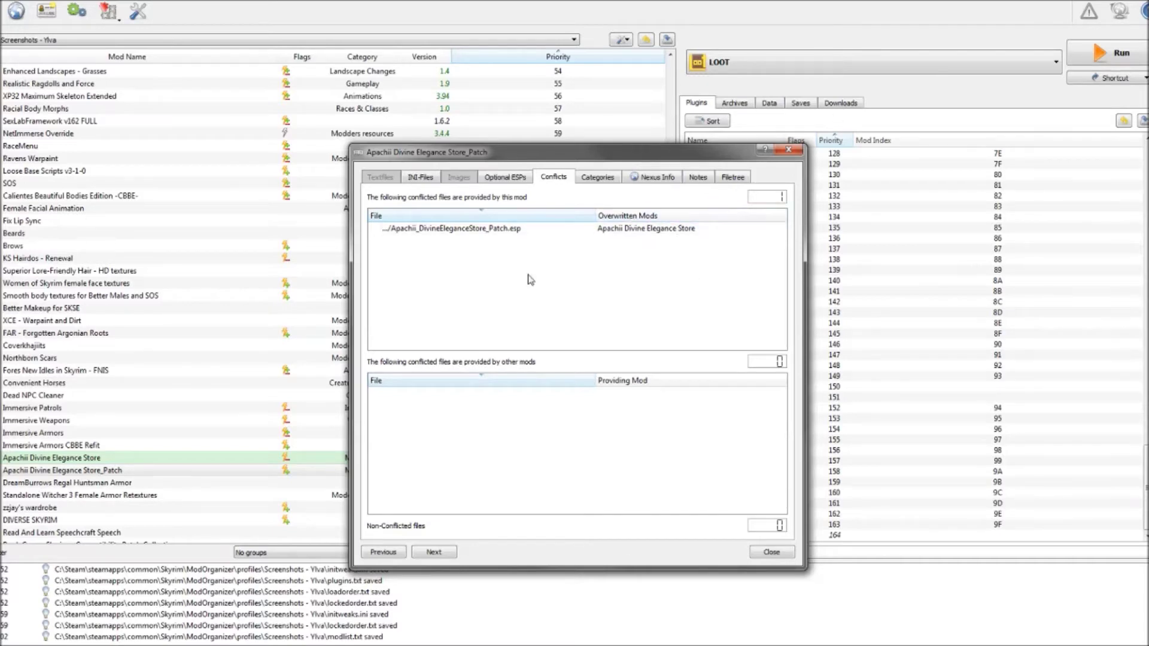
click(789, 149)
Step: Open the Immersive Armors mod details and view its optional plugins and Conflicts tab
scroll(111, 357, down, 14)
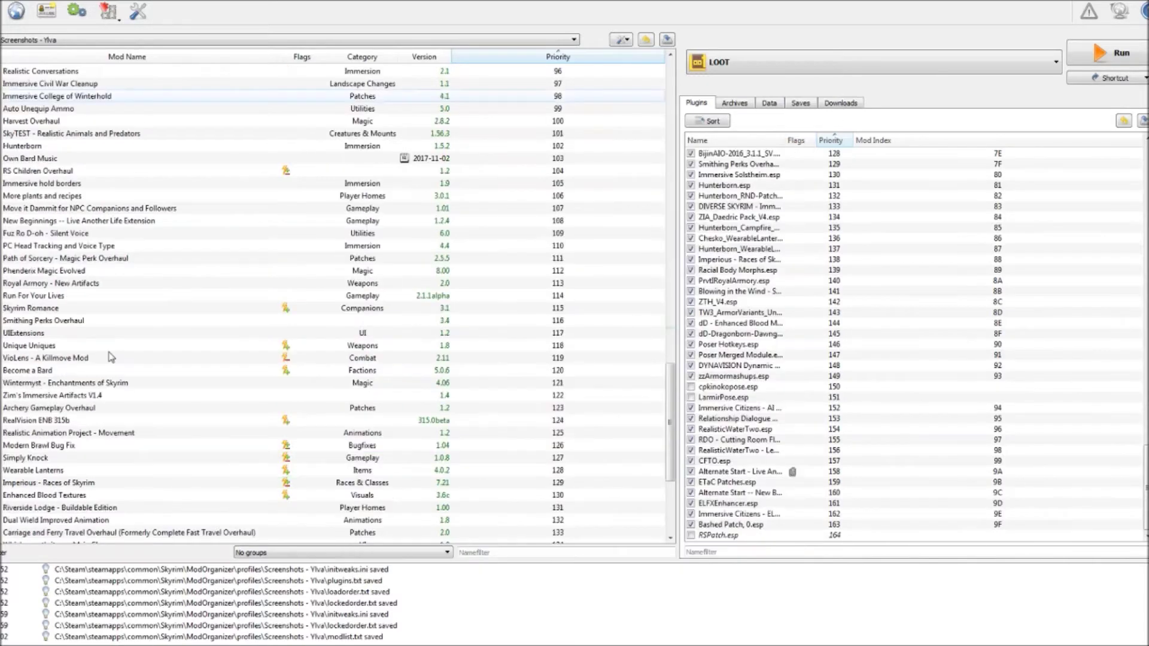
scroll(110, 358, up, 8)
double_click(183, 198)
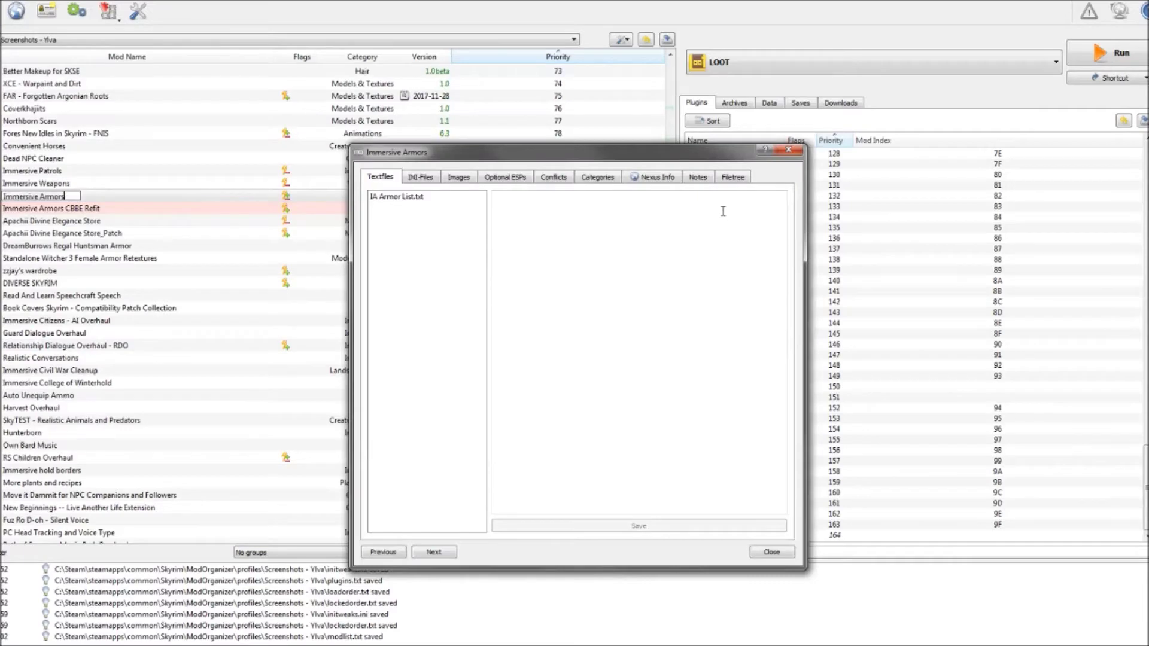
click(518, 178)
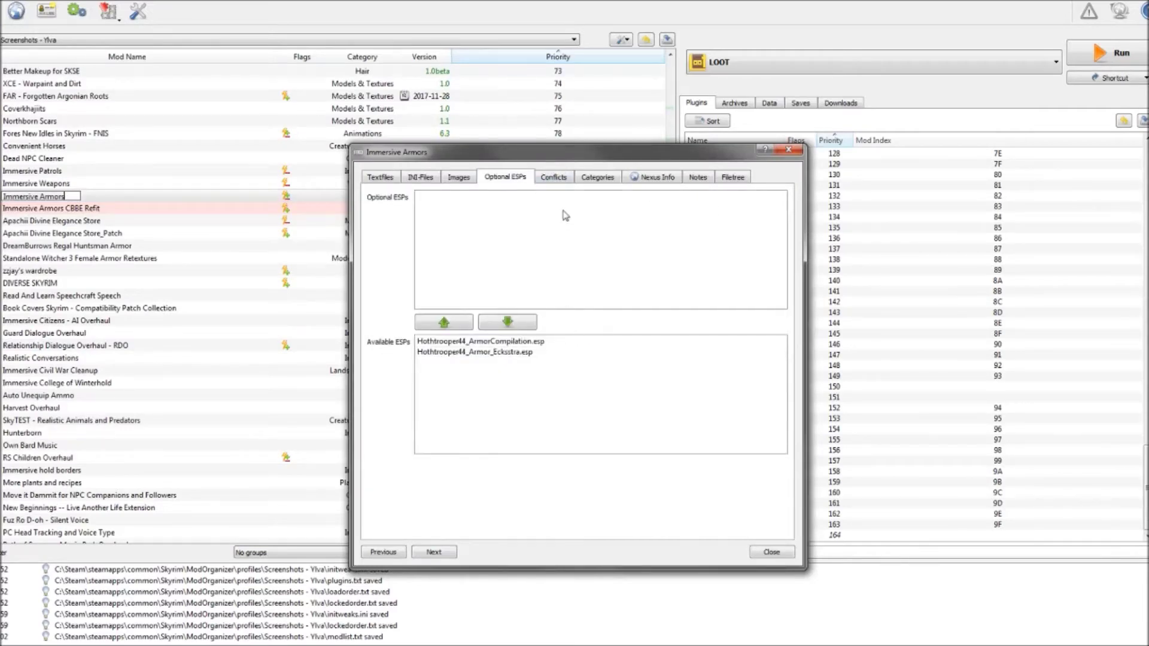
click(553, 178)
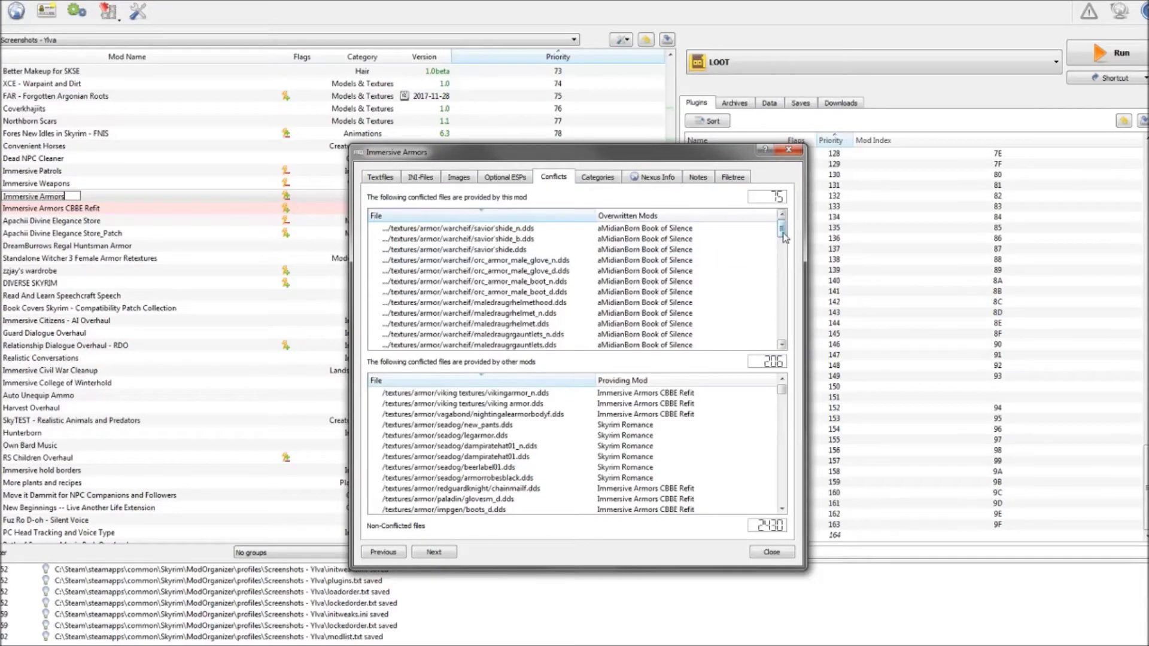
Step: Scroll through the files overridden by Immersive Armors CBBE Refit, then close the details
drag(783, 233, 781, 344)
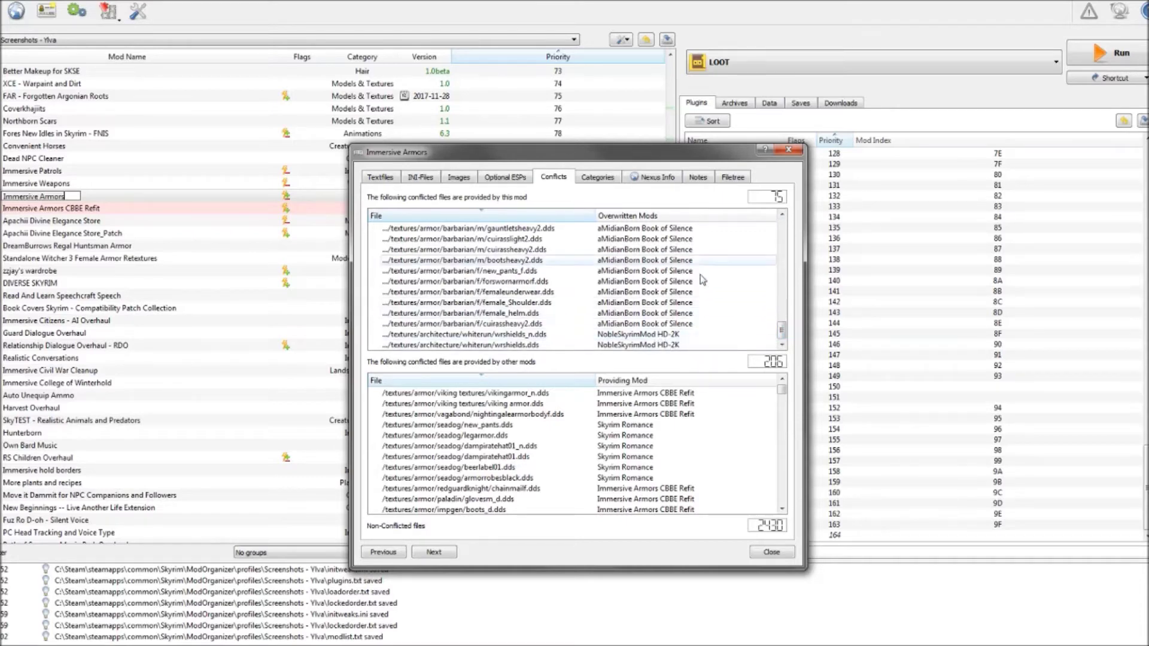
scroll(655, 311, up, 10)
scroll(654, 293, up, 4)
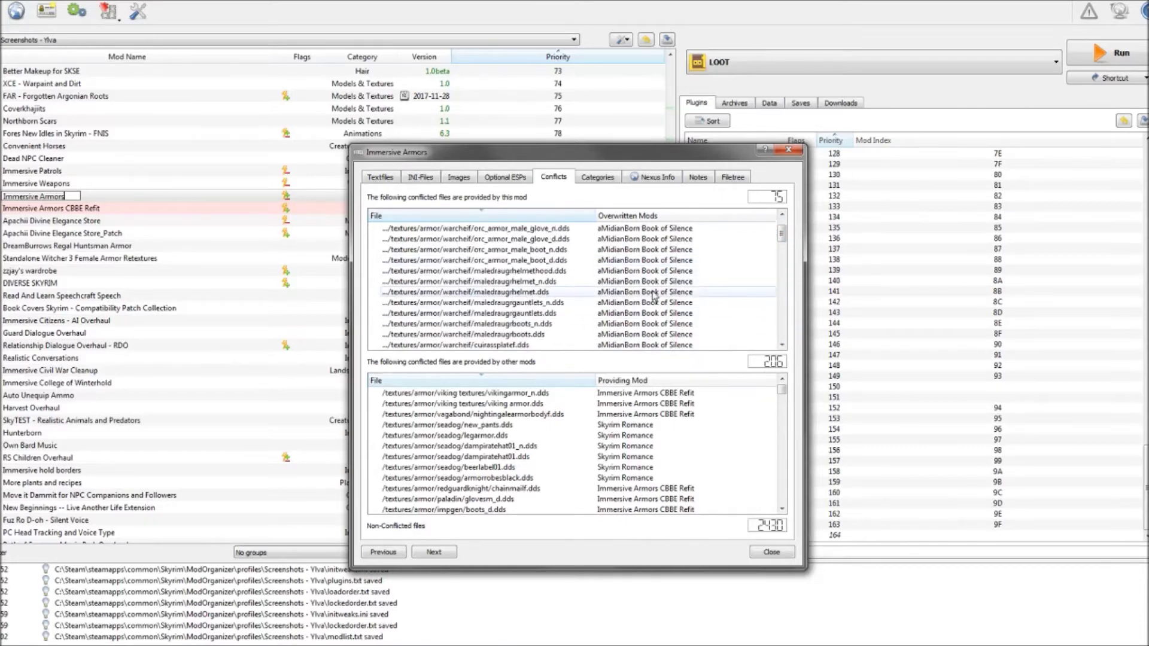
scroll(648, 291, down, 12)
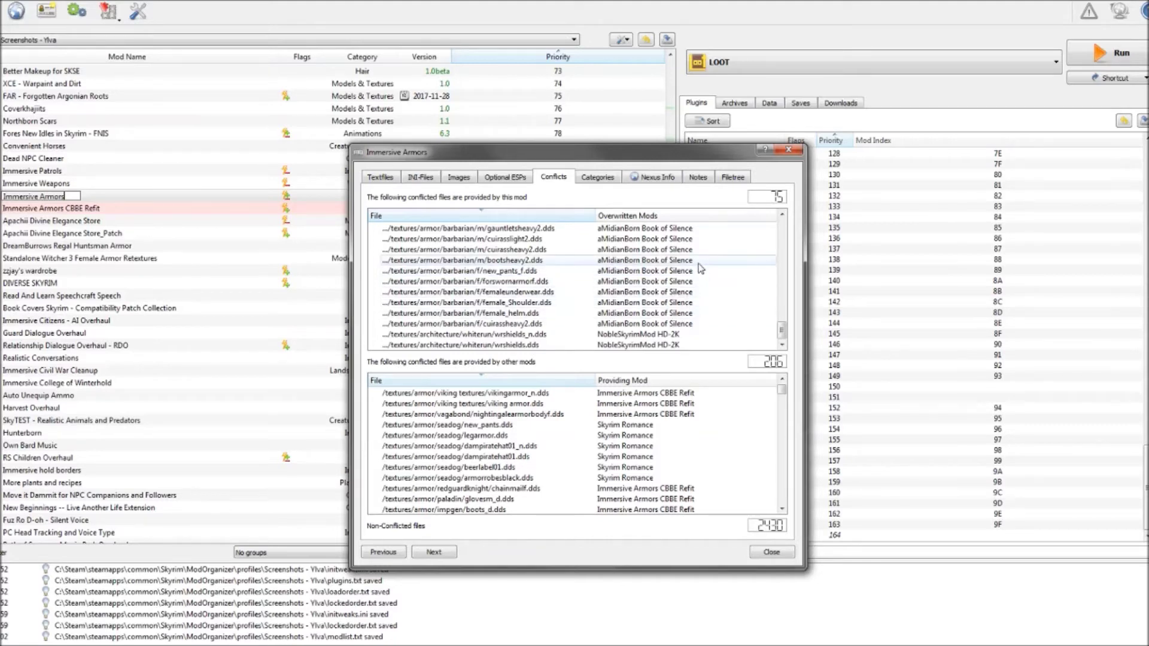
scroll(400, 444, down, 20)
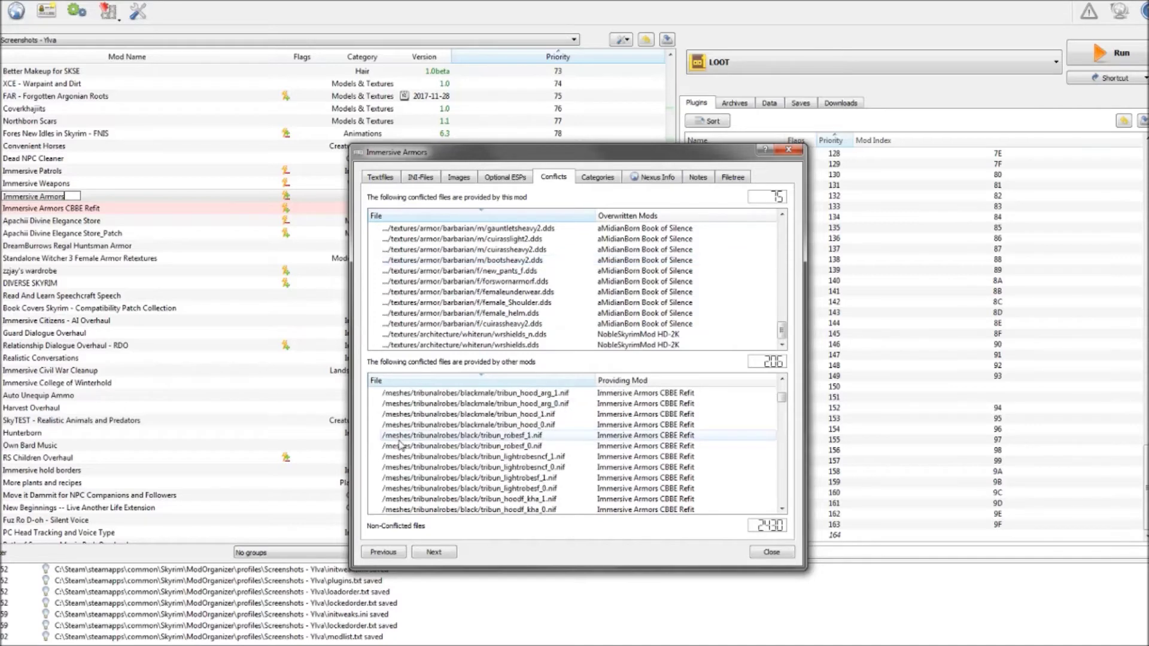
scroll(400, 444, down, 10)
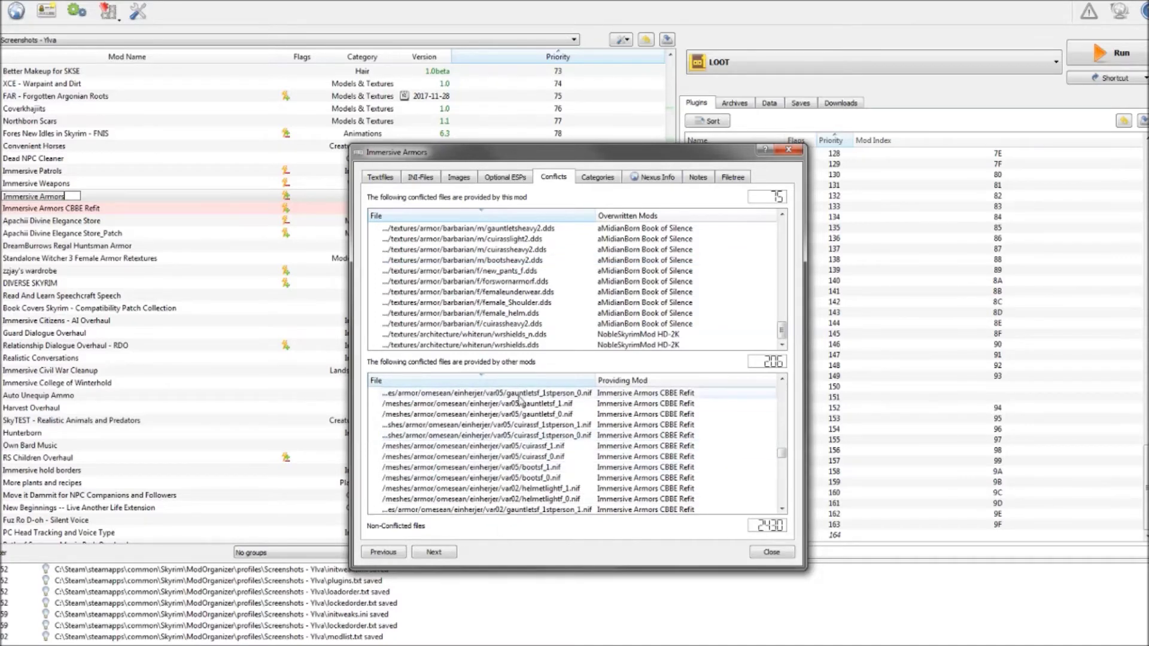
scroll(520, 407, down, 1)
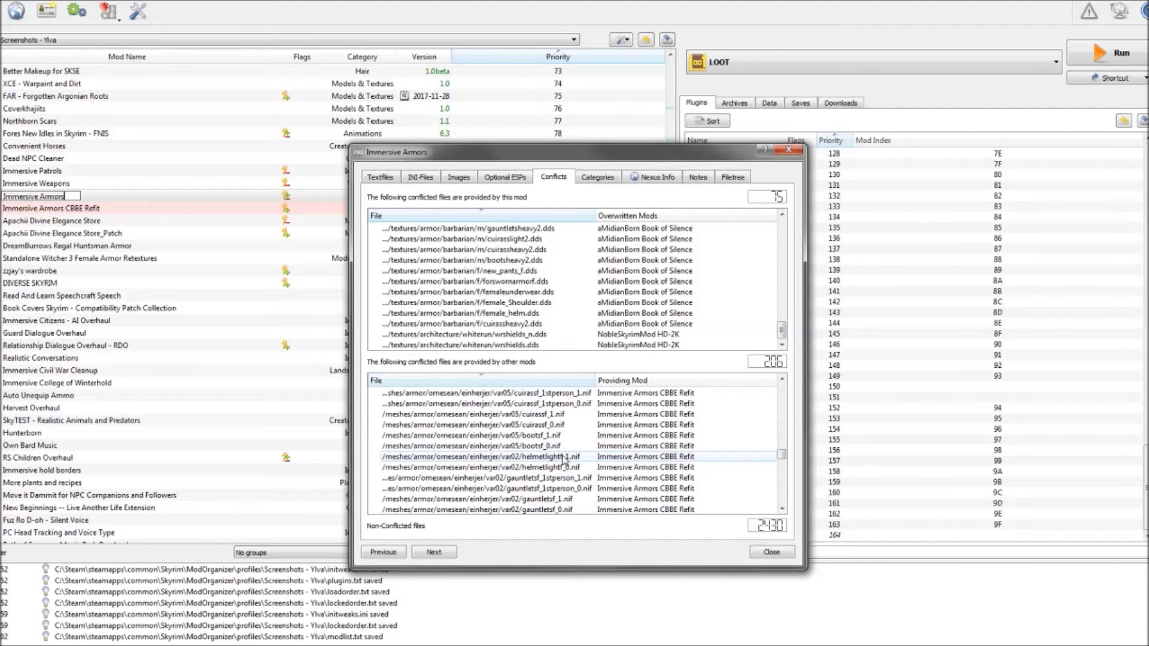
scroll(562, 458, up, 3)
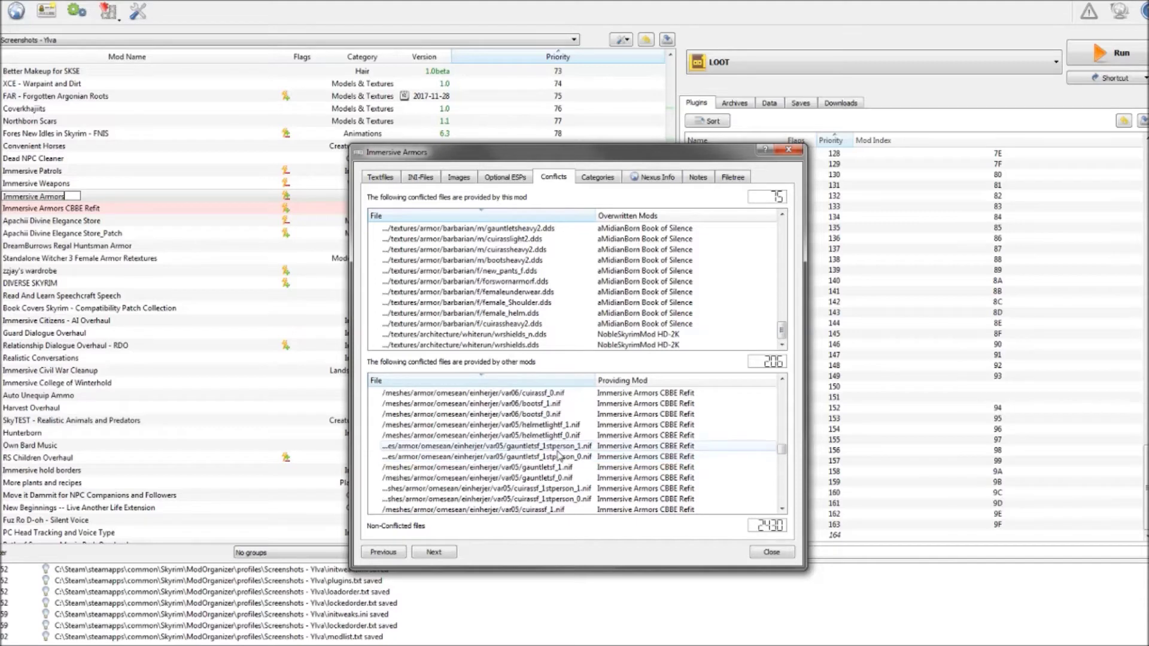
scroll(655, 421, down, 6)
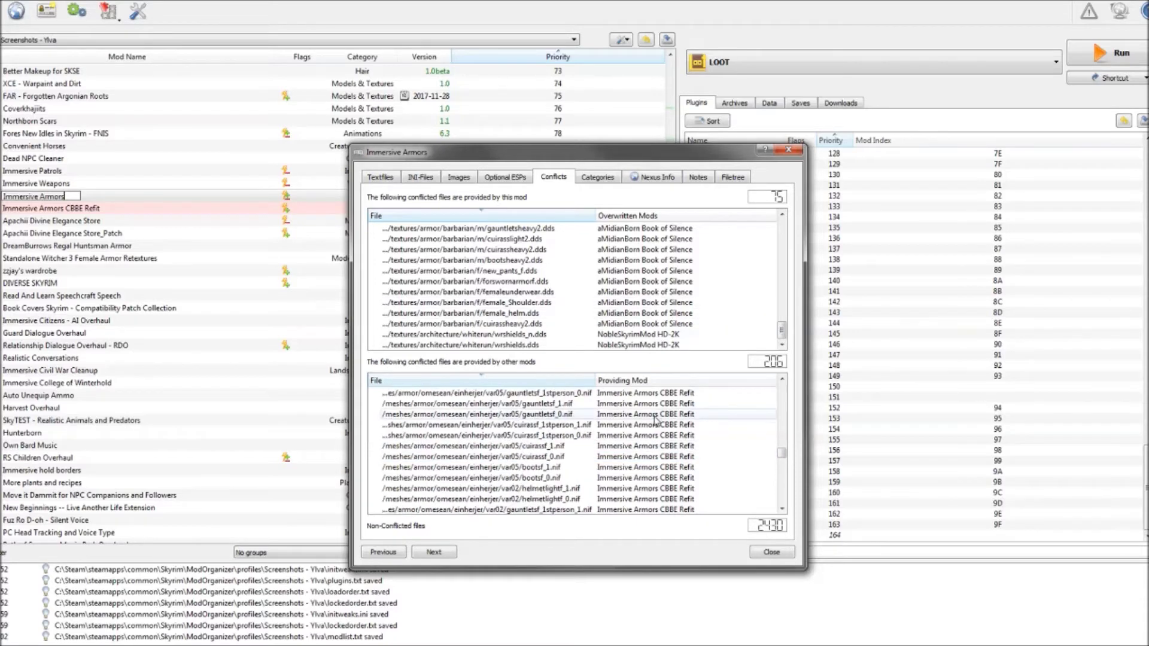
scroll(656, 420, down, 10)
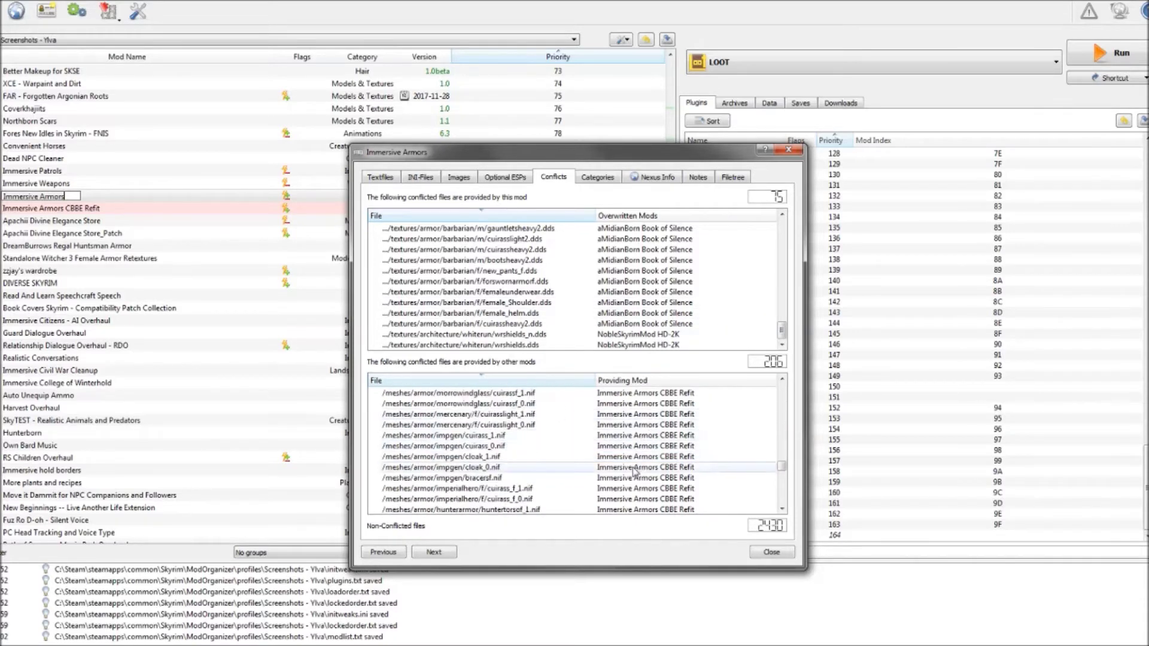
scroll(635, 471, down, 3)
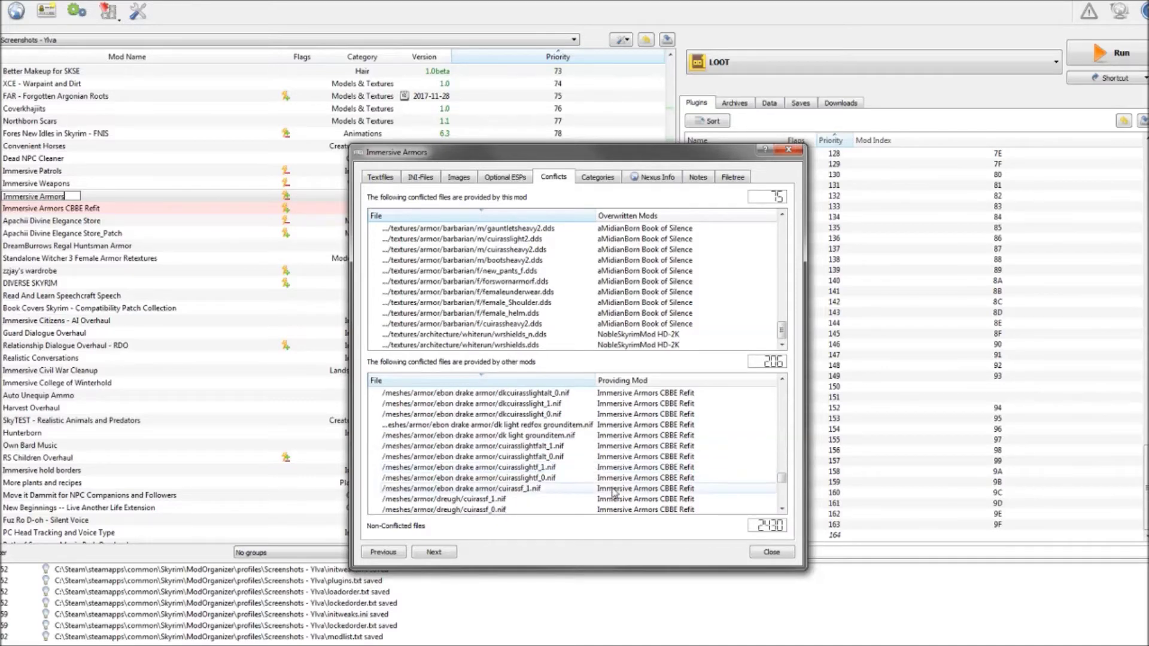
click(773, 552)
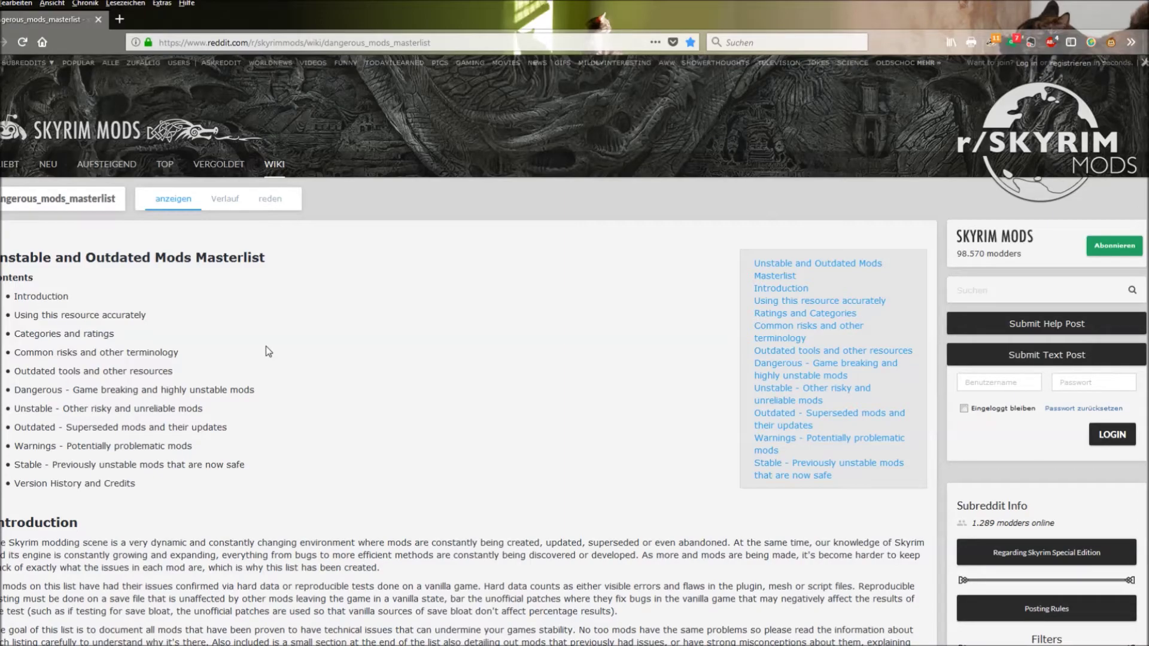
Step: Scroll the wiki masterlist past the Dangerous, Unstable and Outdated sections to Ultimate Follower Overhaul
scroll(266, 346, down, 10)
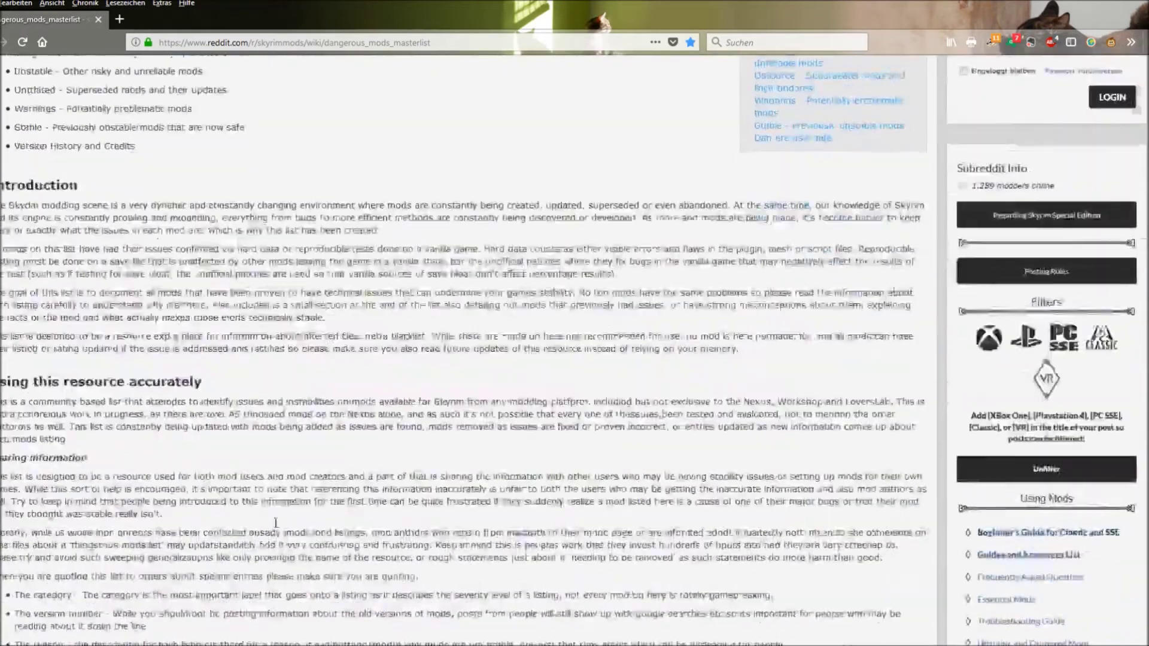
scroll(221, 511, down, 8)
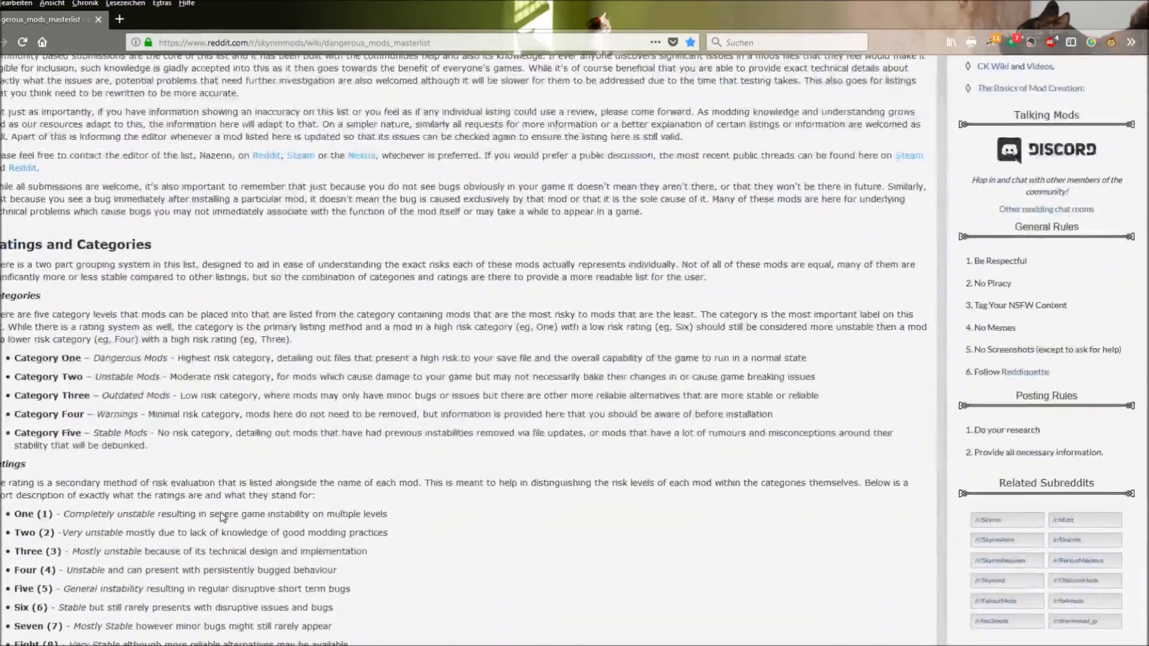
scroll(222, 513, down, 1)
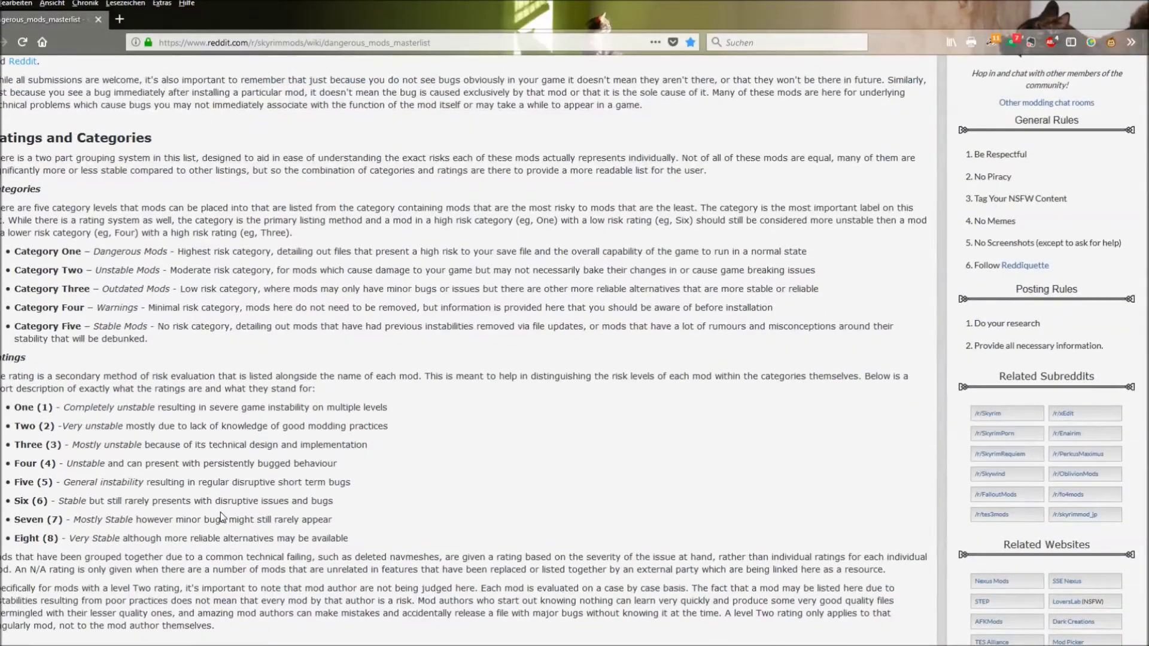
scroll(265, 311, down, 10)
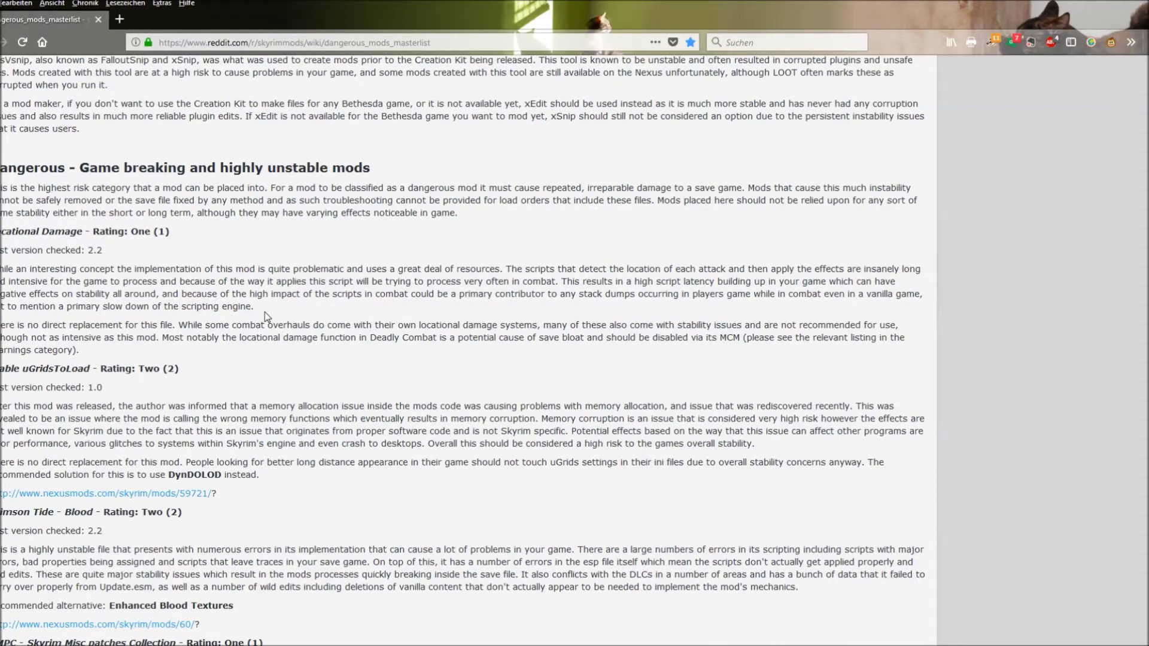
scroll(264, 312, down, 1)
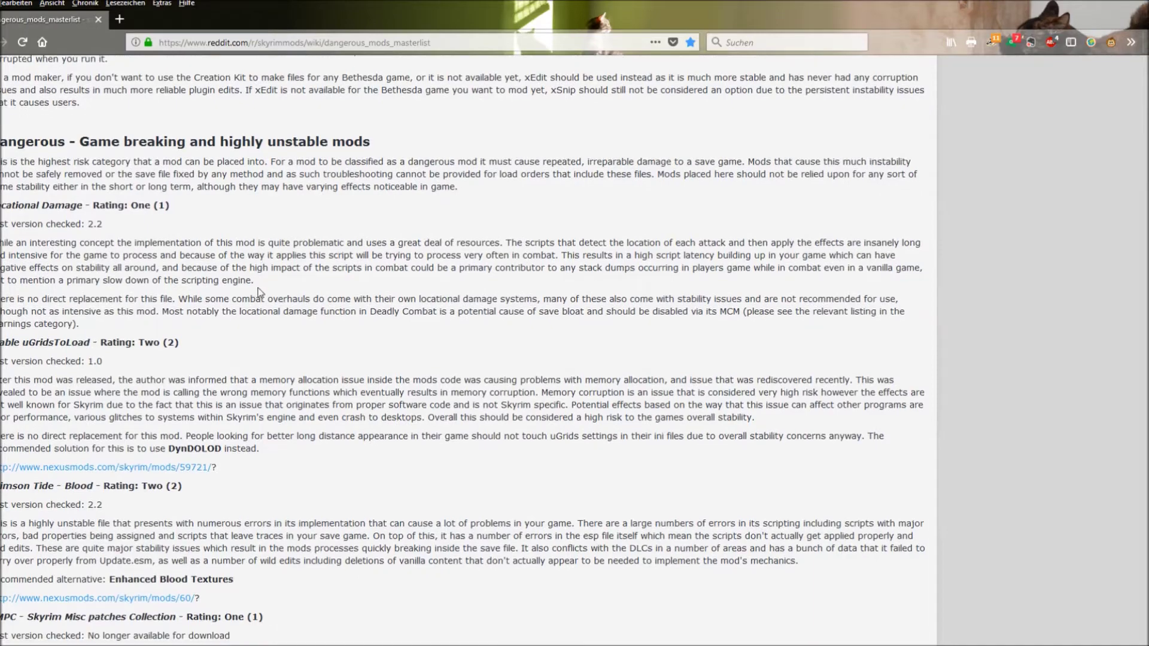
scroll(259, 290, down, 2)
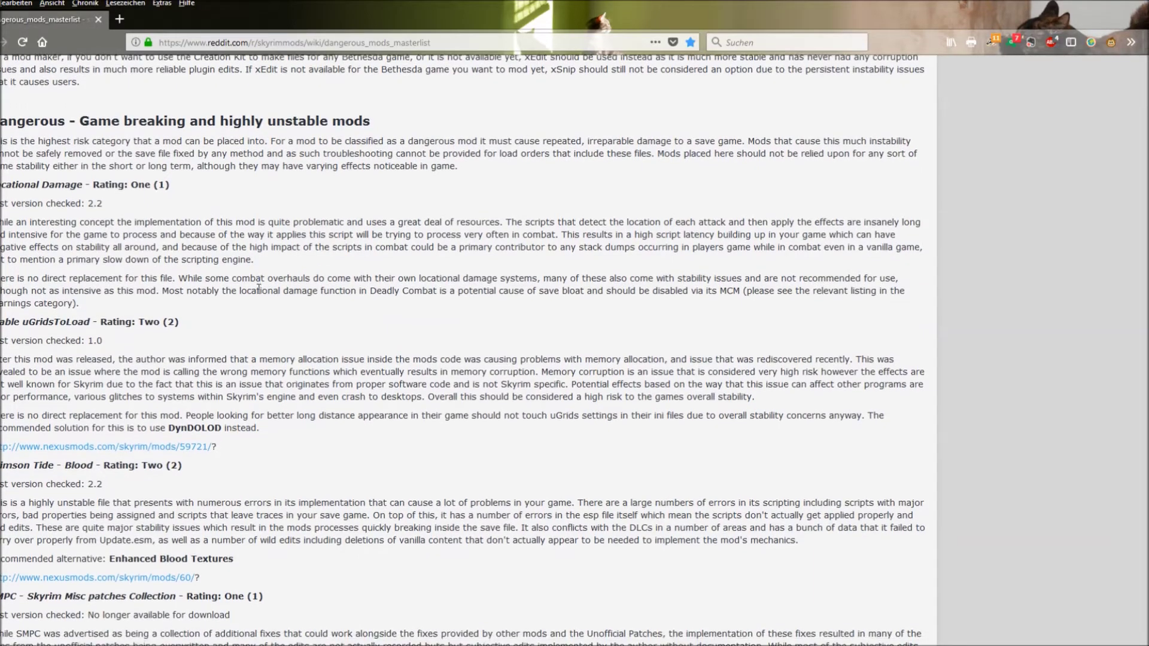
scroll(259, 294, down, 4)
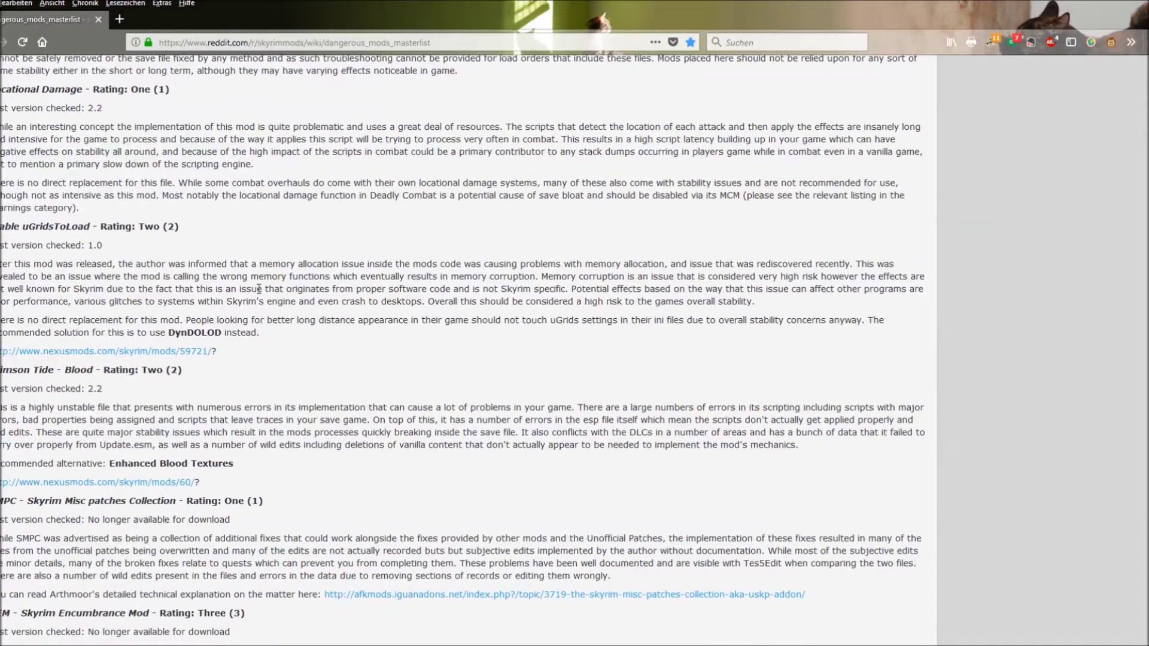
scroll(260, 293, down, 16)
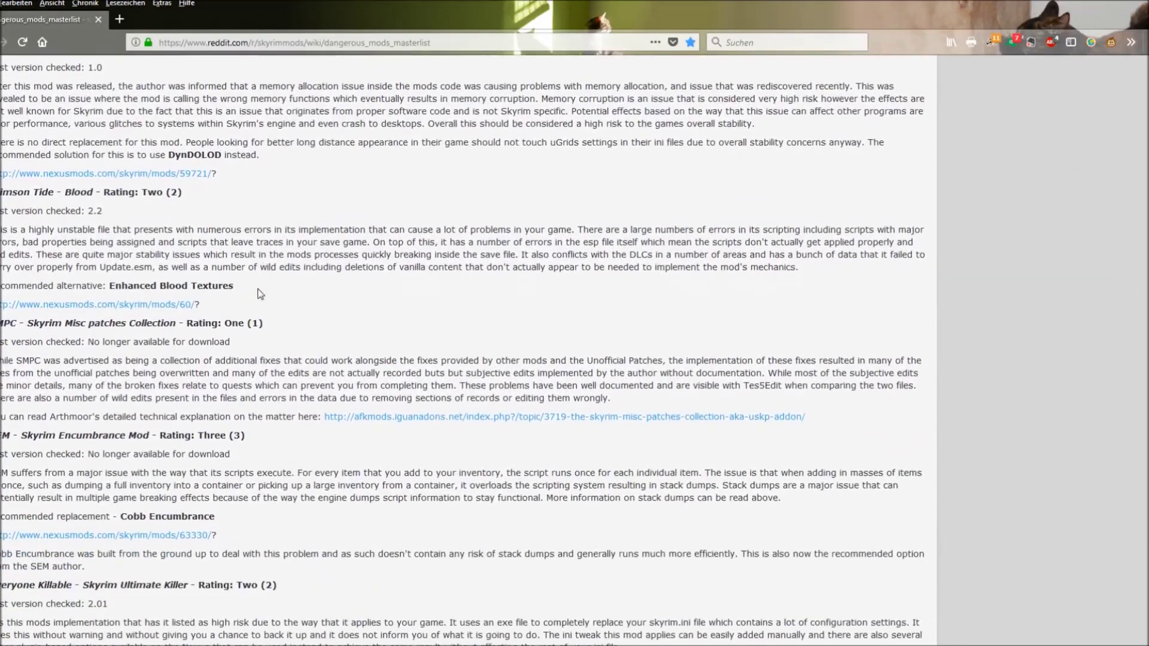
scroll(255, 288, up, 1)
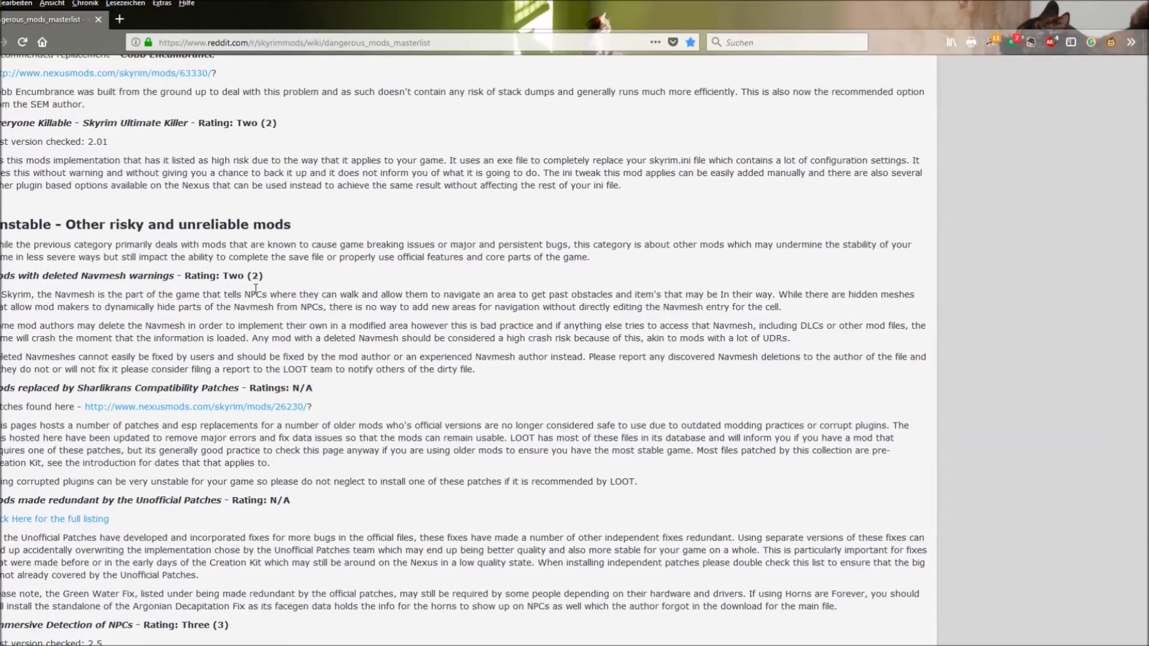
scroll(255, 288, down, 10)
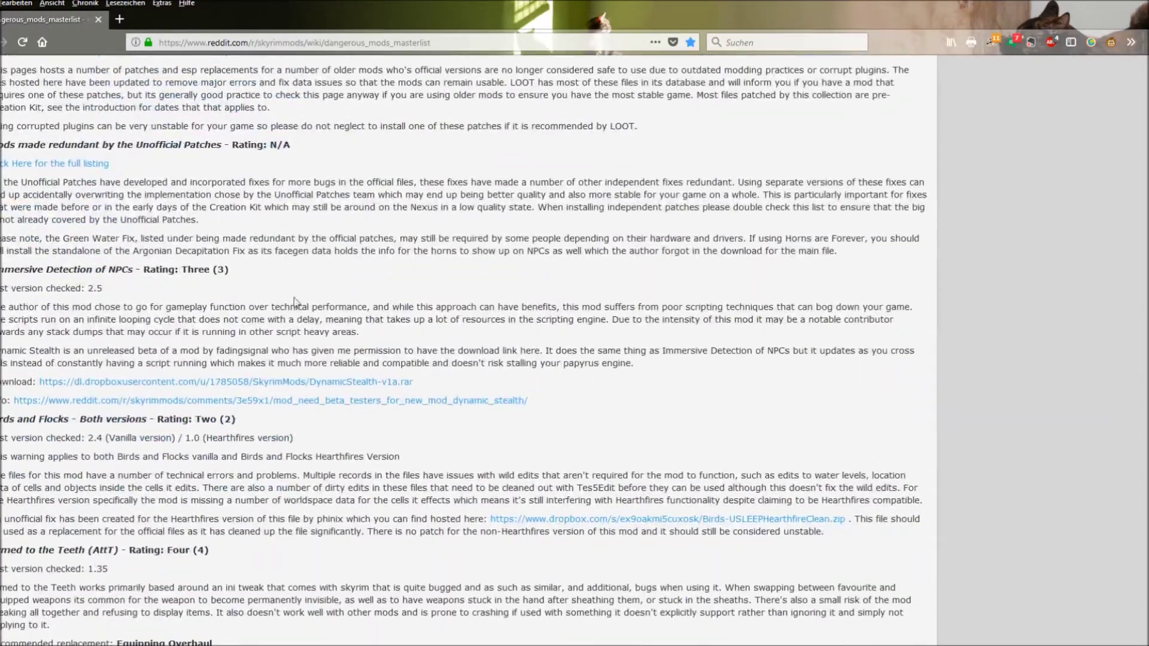
scroll(464, 350, down, 20)
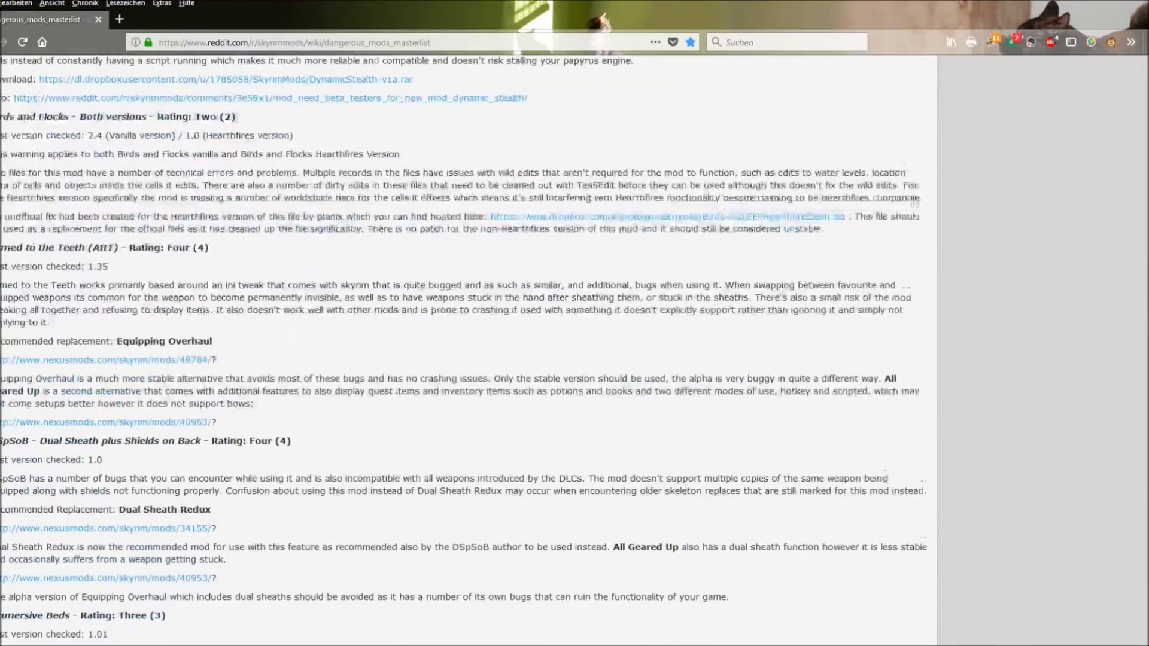
scroll(464, 350, down, 16)
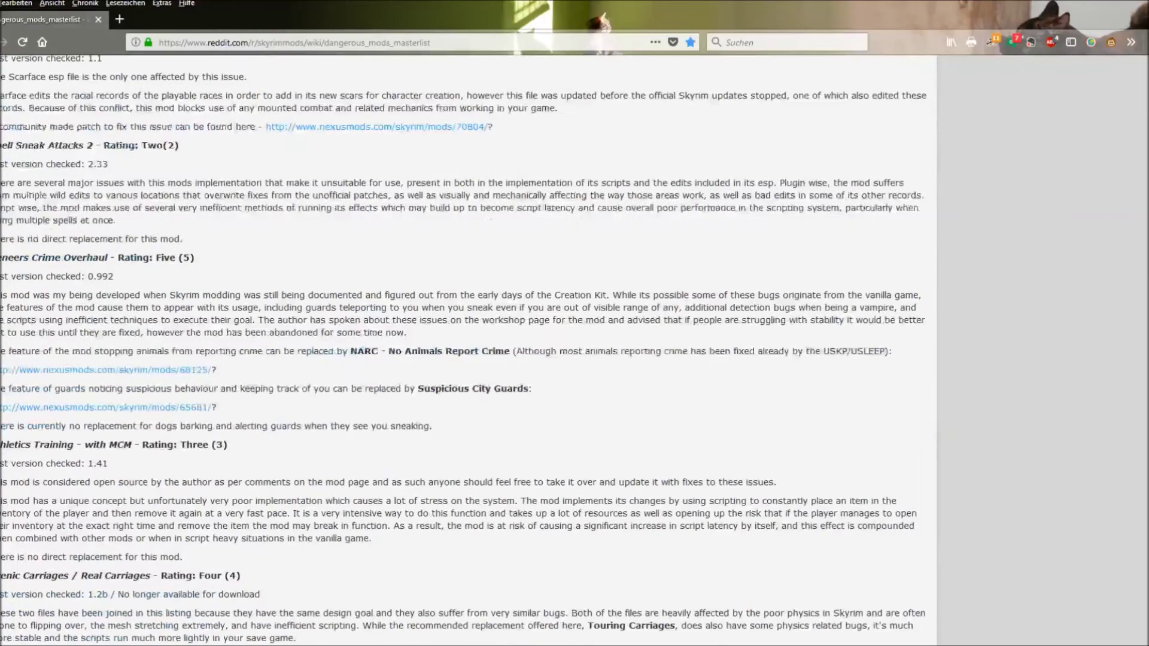
scroll(464, 350, down, 13)
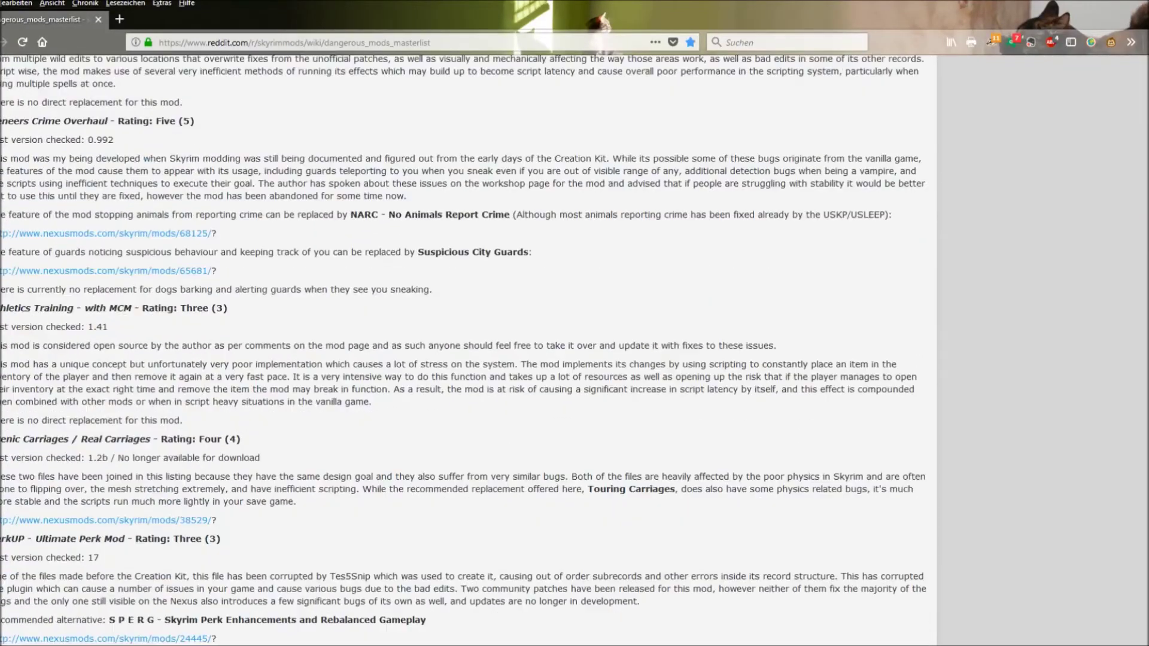
scroll(464, 350, down, 17)
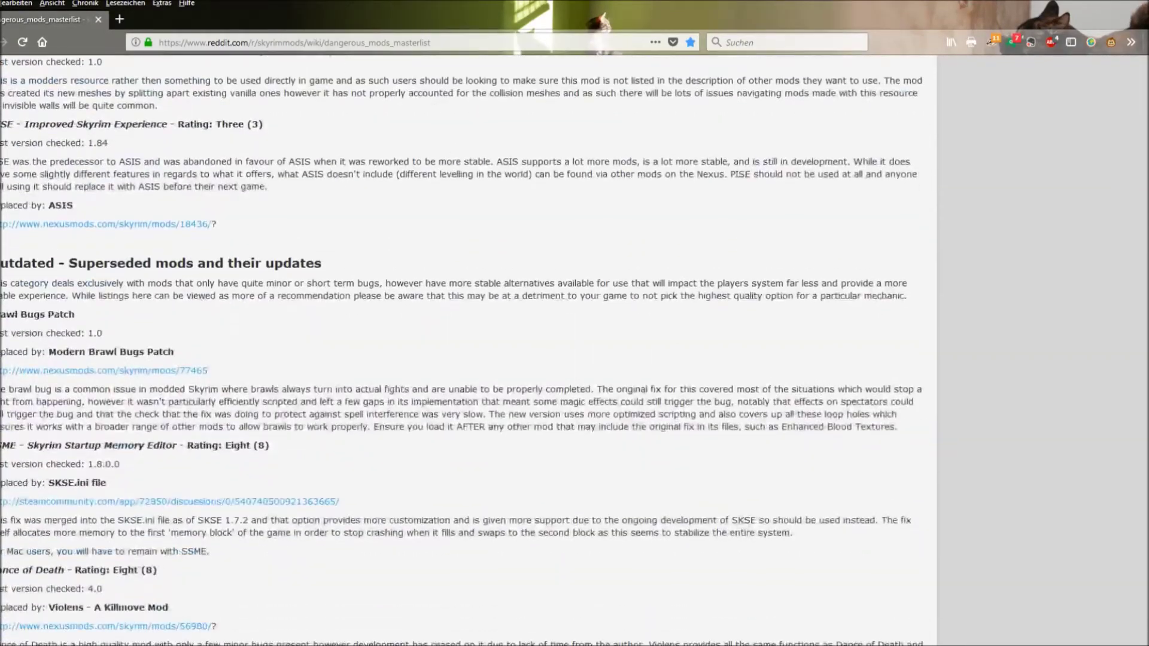
scroll(636, 258, down, 20)
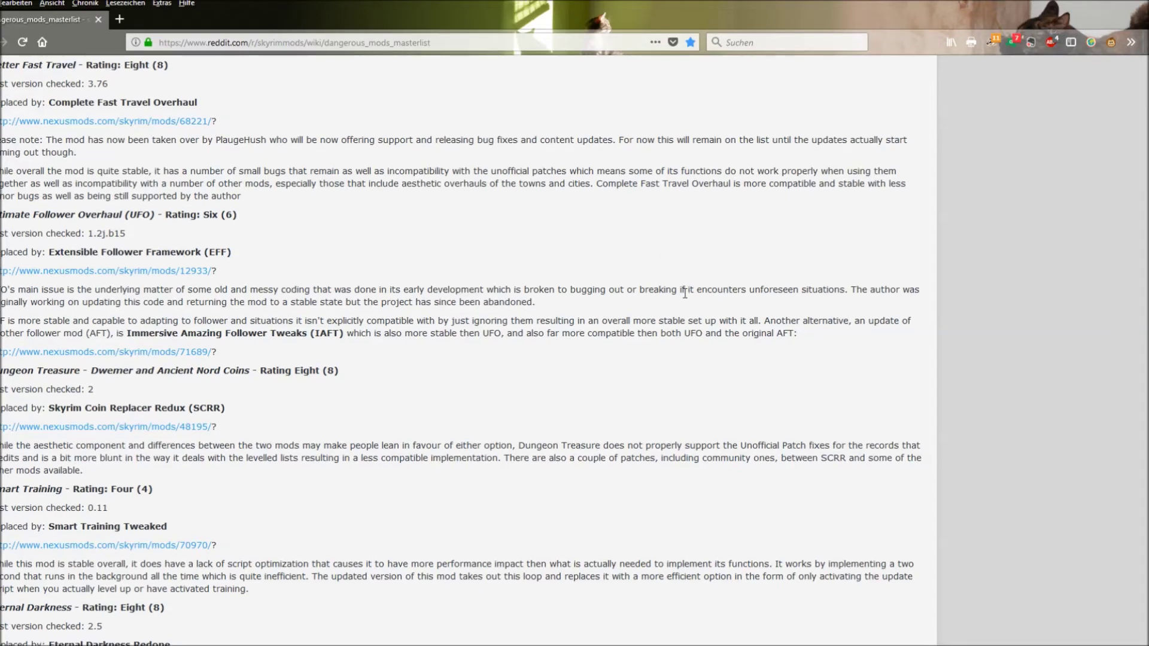
scroll(684, 293, down, 3)
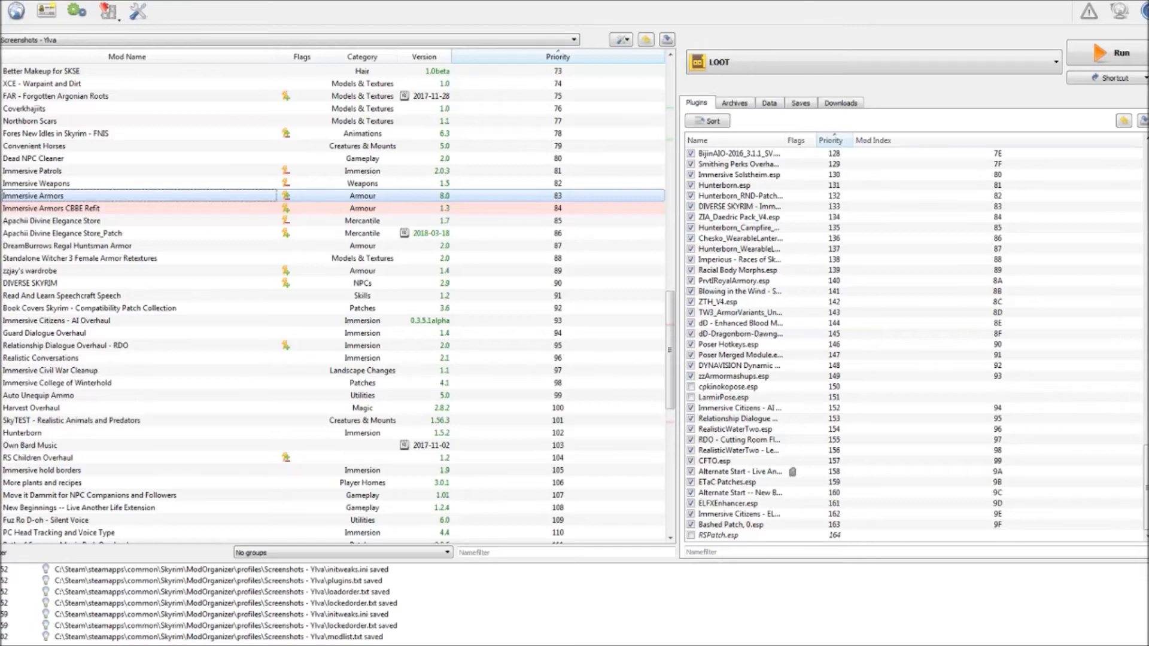
Step: Run LOOT and confirm its report shows 0 errors and 0 dirty plugins
click(1102, 62)
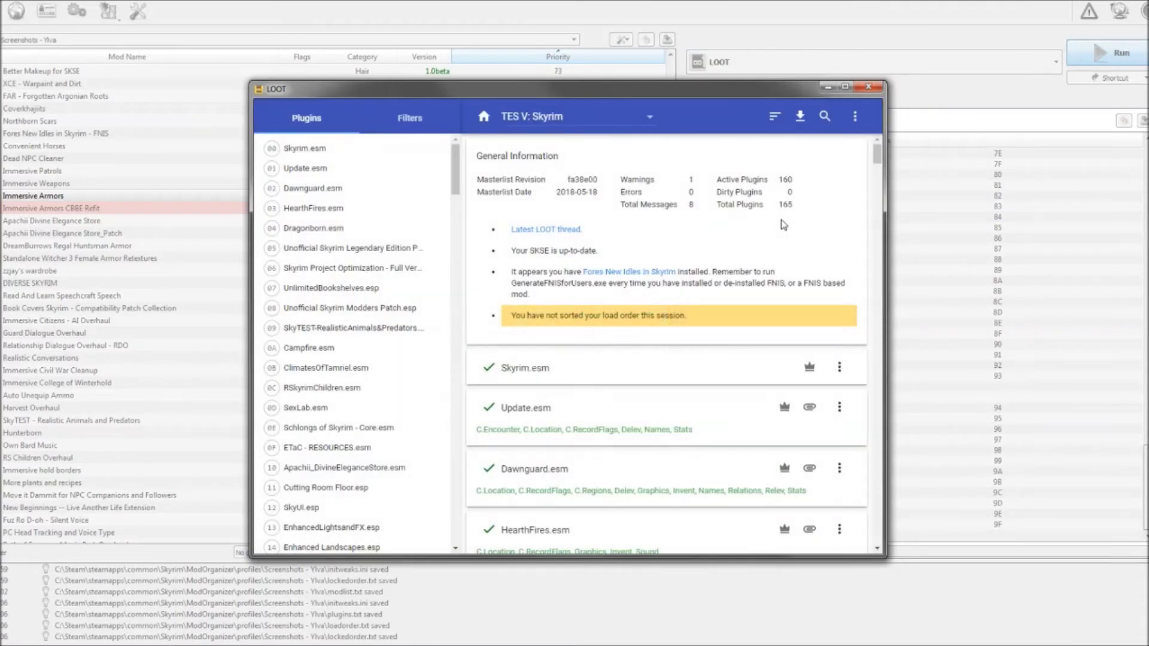
scroll(619, 406, down, 3)
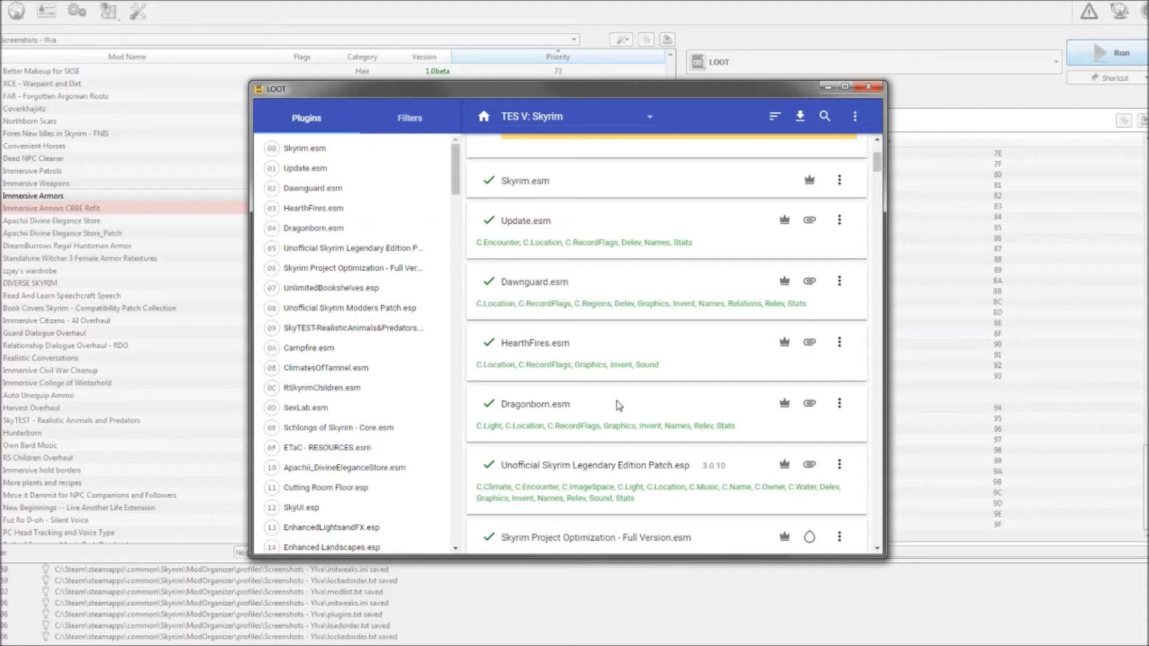
scroll(618, 405, up, 5)
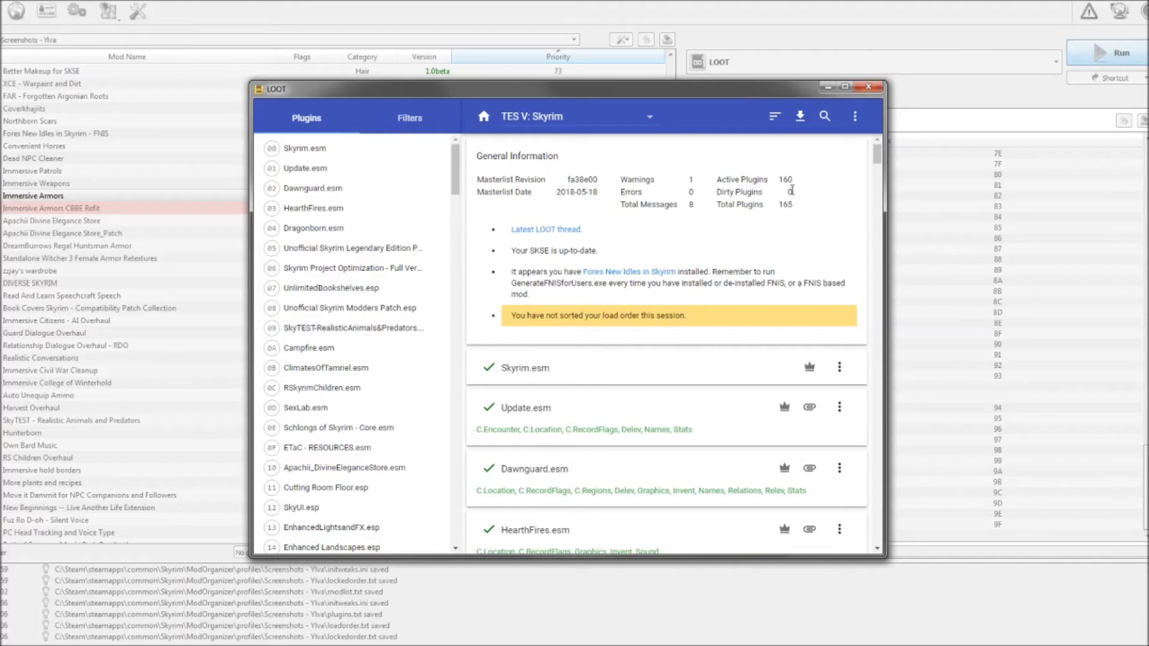
drag(792, 191, 749, 192)
click(774, 253)
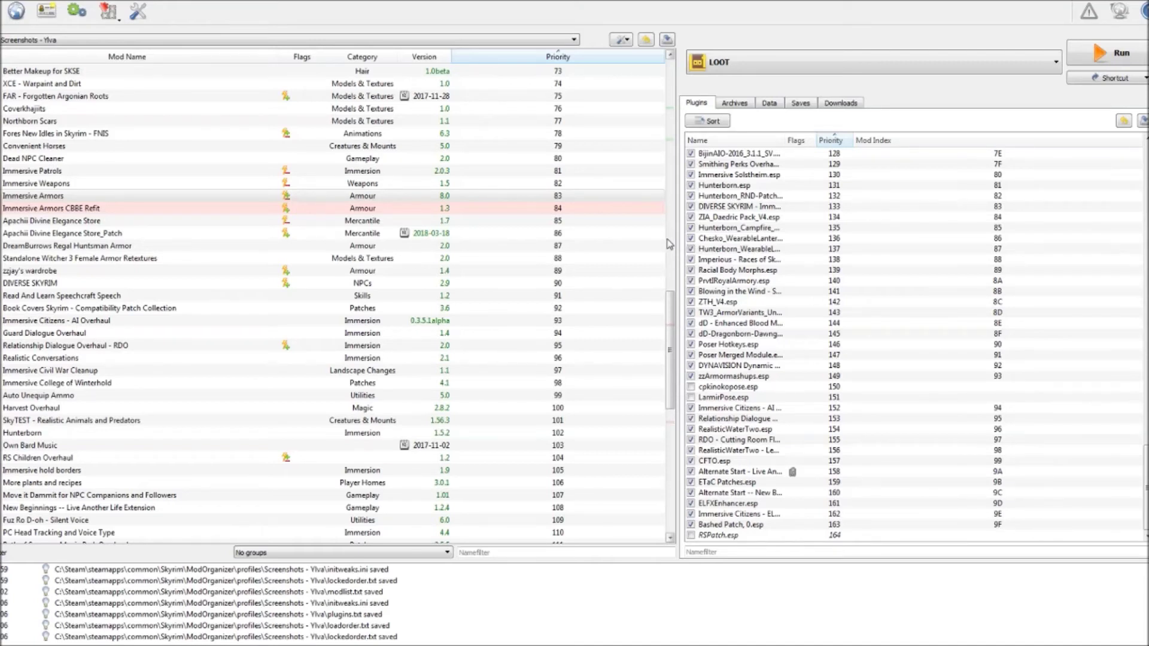
drag(670, 318, 671, 103)
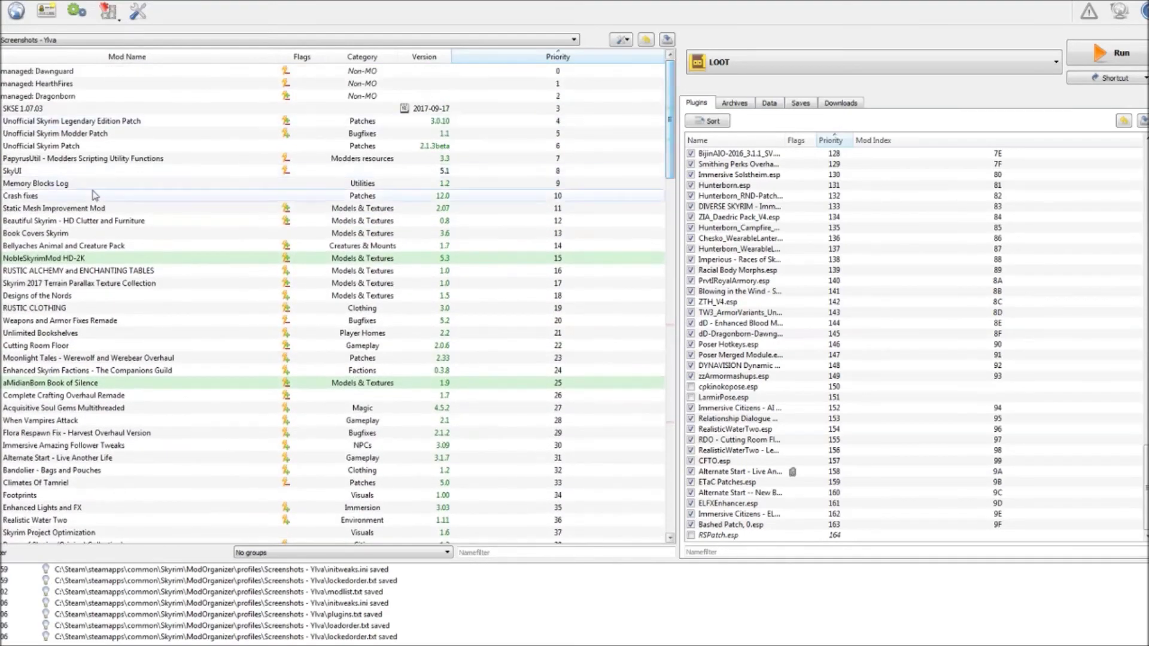
click(120, 187)
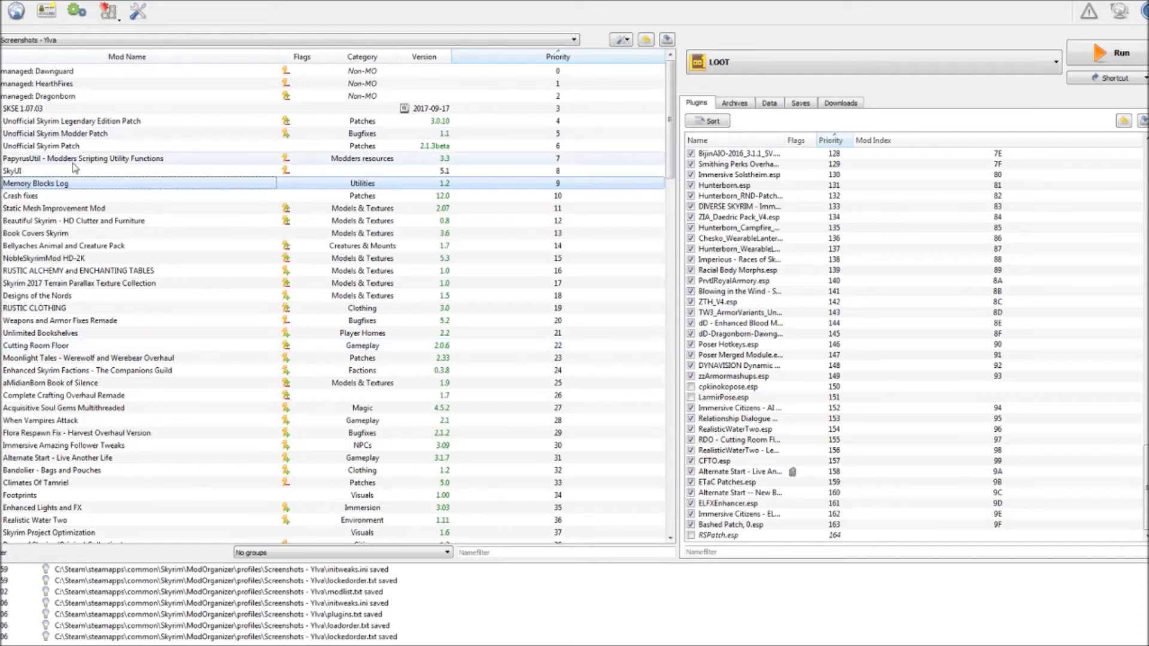
click(62, 200)
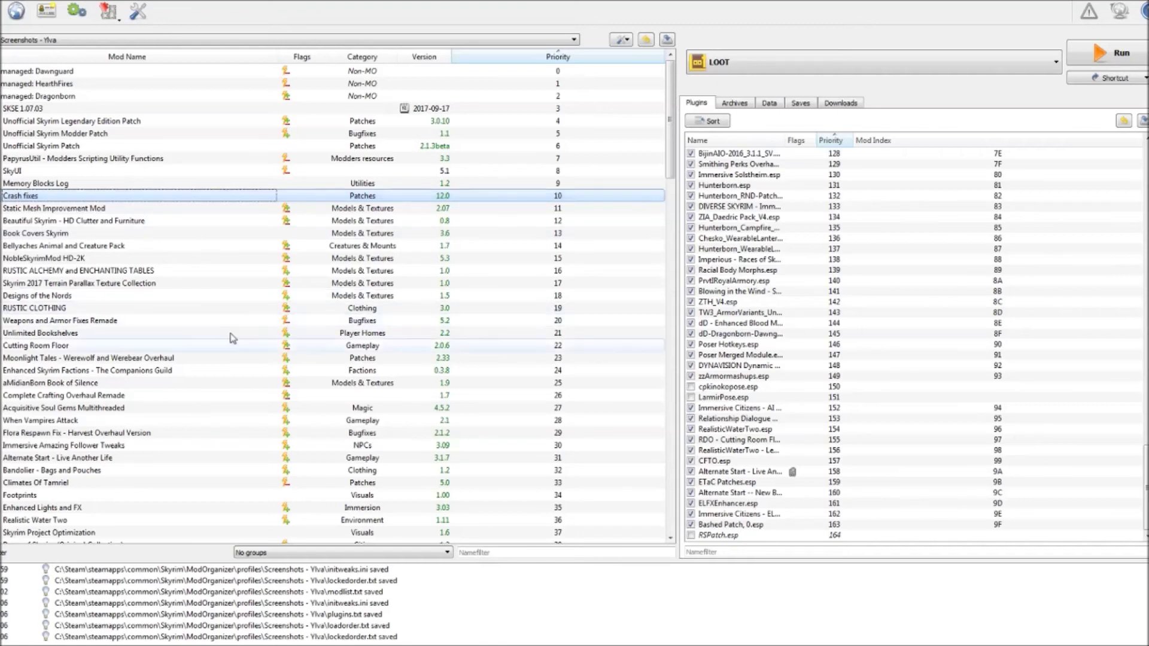
Step: Scroll the mod list, then open the executables dropdown listing SKSE, LOOT, Wrye Bash and more
scroll(213, 421, down, 2)
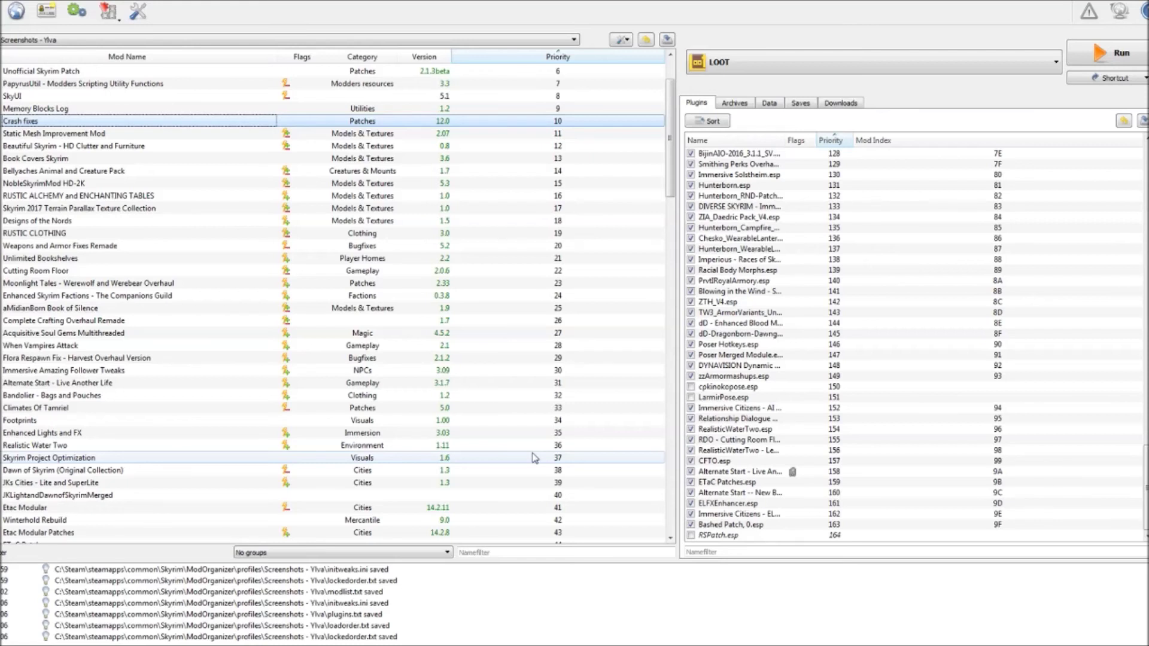
scroll(532, 443, down, 20)
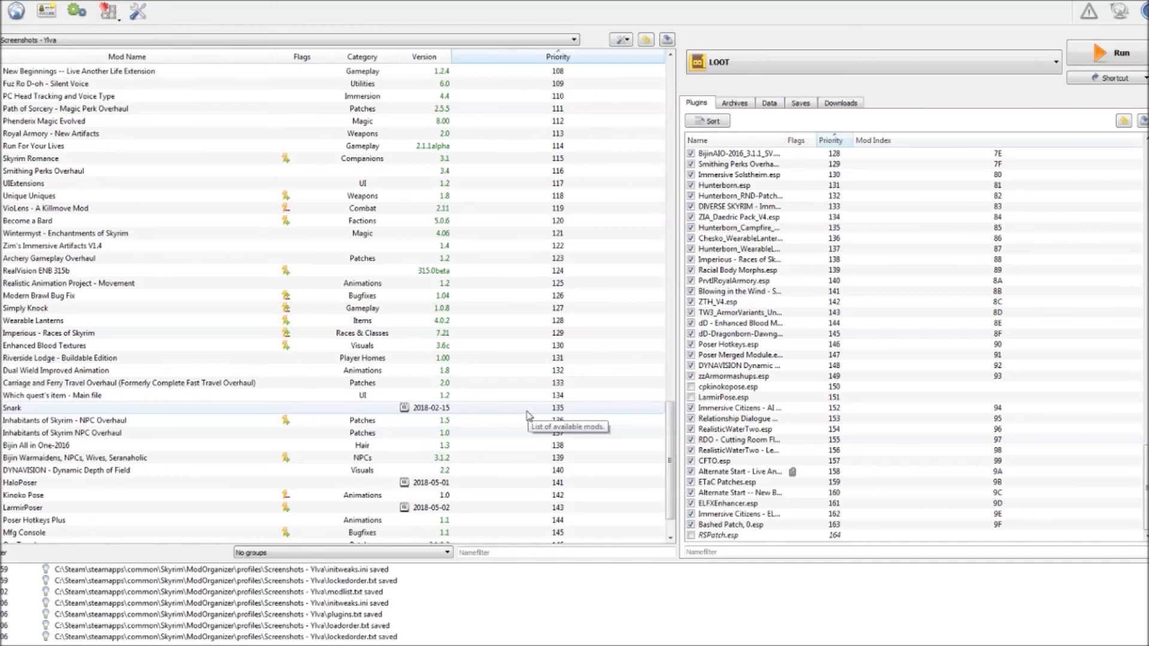
scroll(528, 415, up, 20)
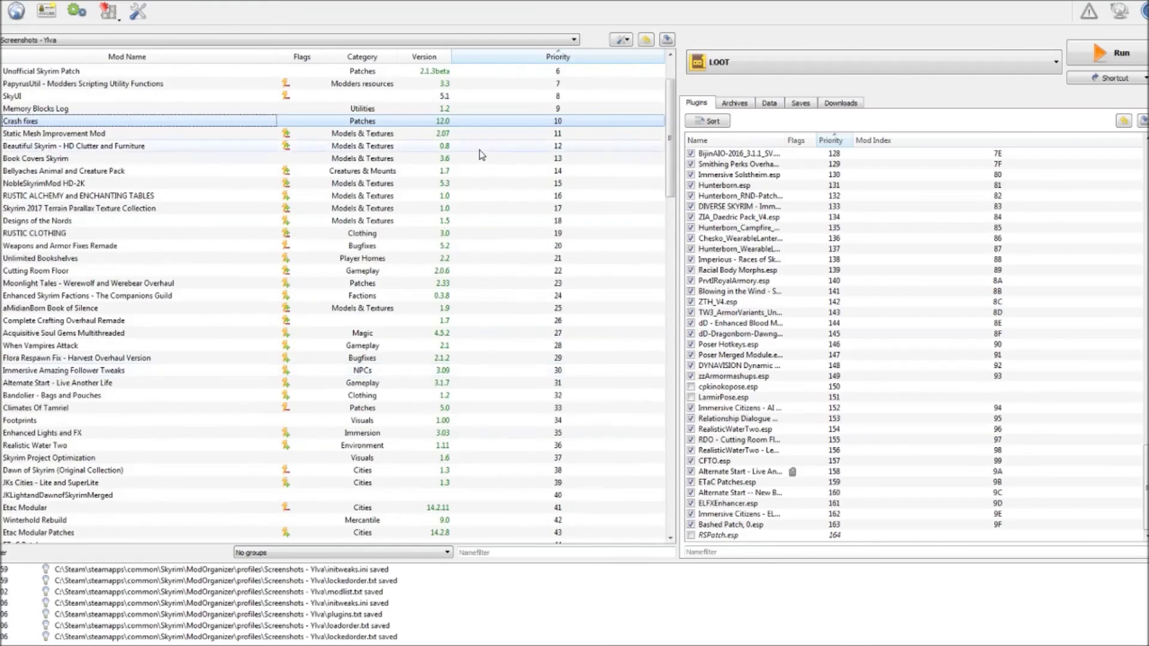
click(763, 60)
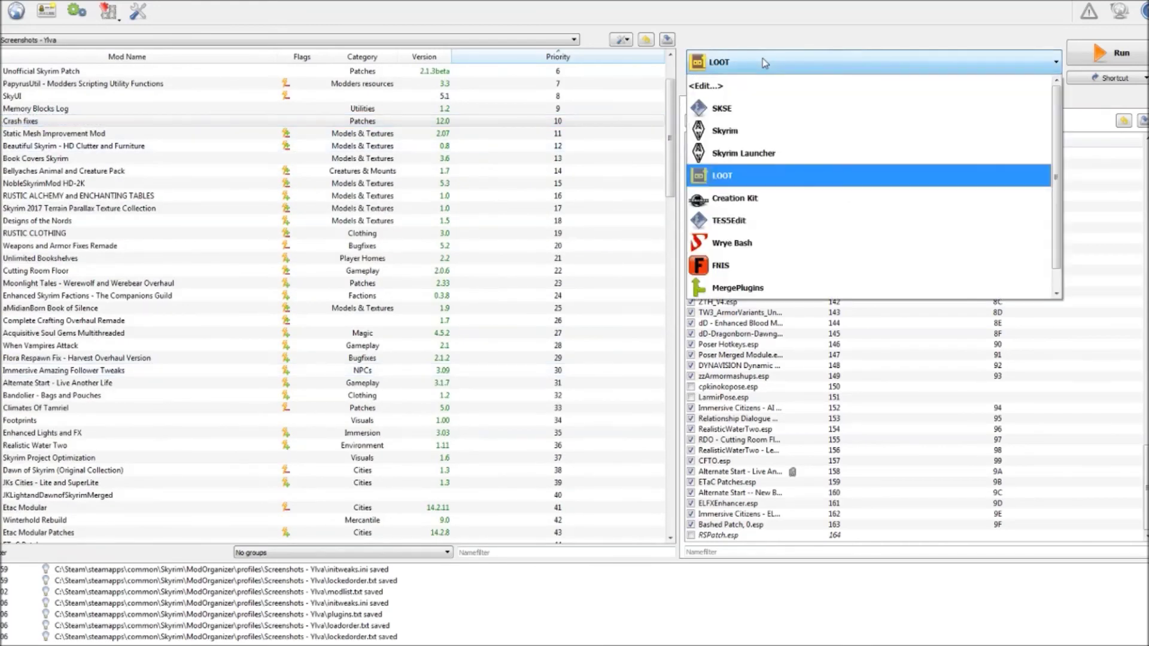
Step: Launch Wrye Bash from Mod Organizer and select the ZIA_Daedric Pack_V4.esp plugin
click(748, 254)
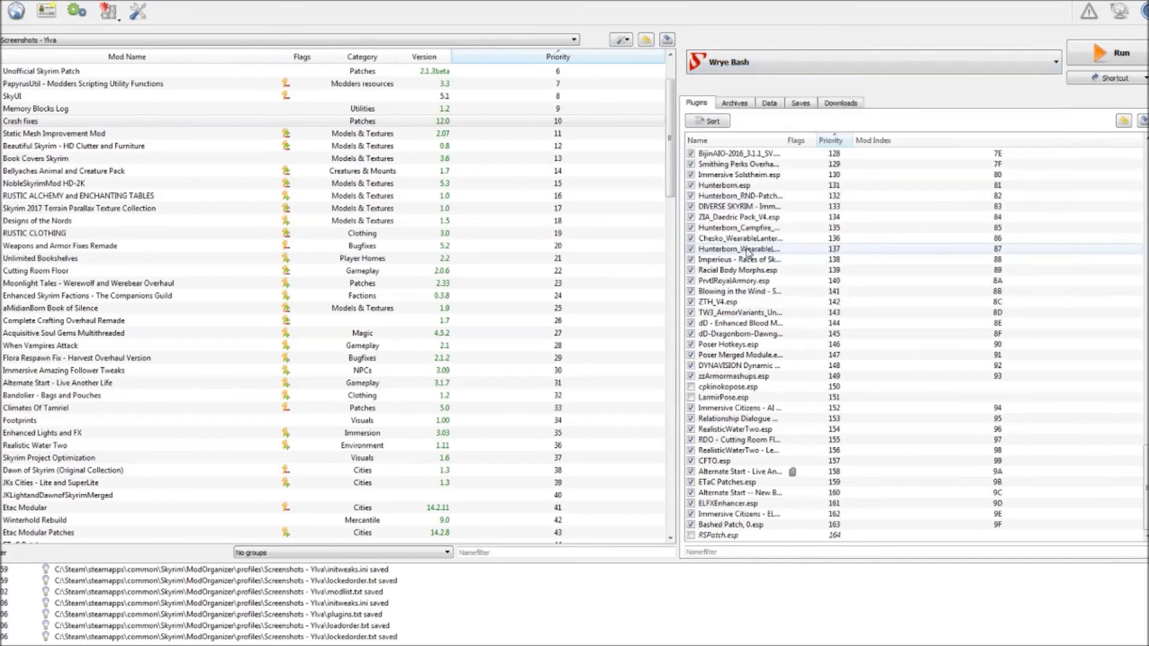
click(1111, 54)
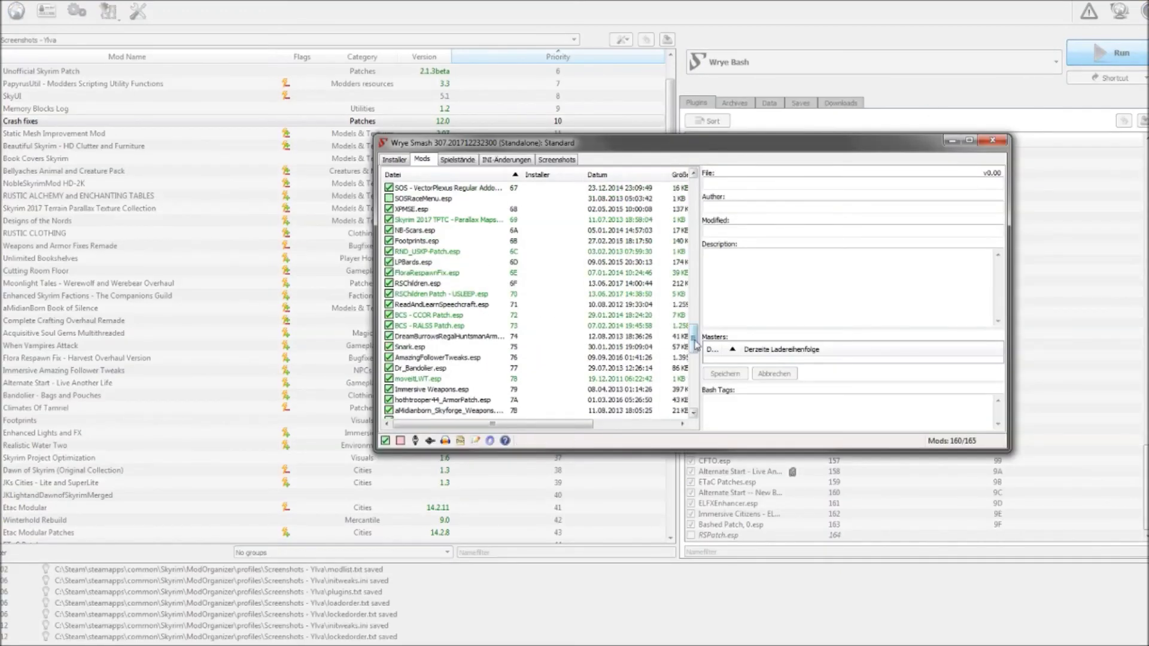
drag(695, 340, 694, 392)
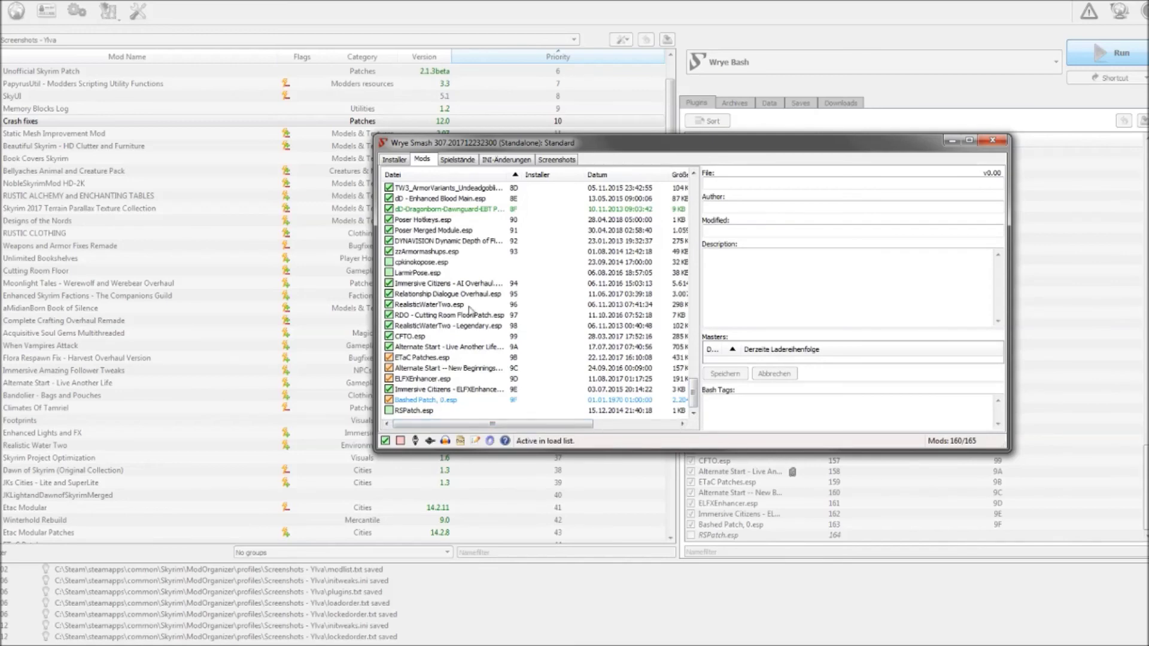
scroll(469, 310, up, 8)
click(452, 347)
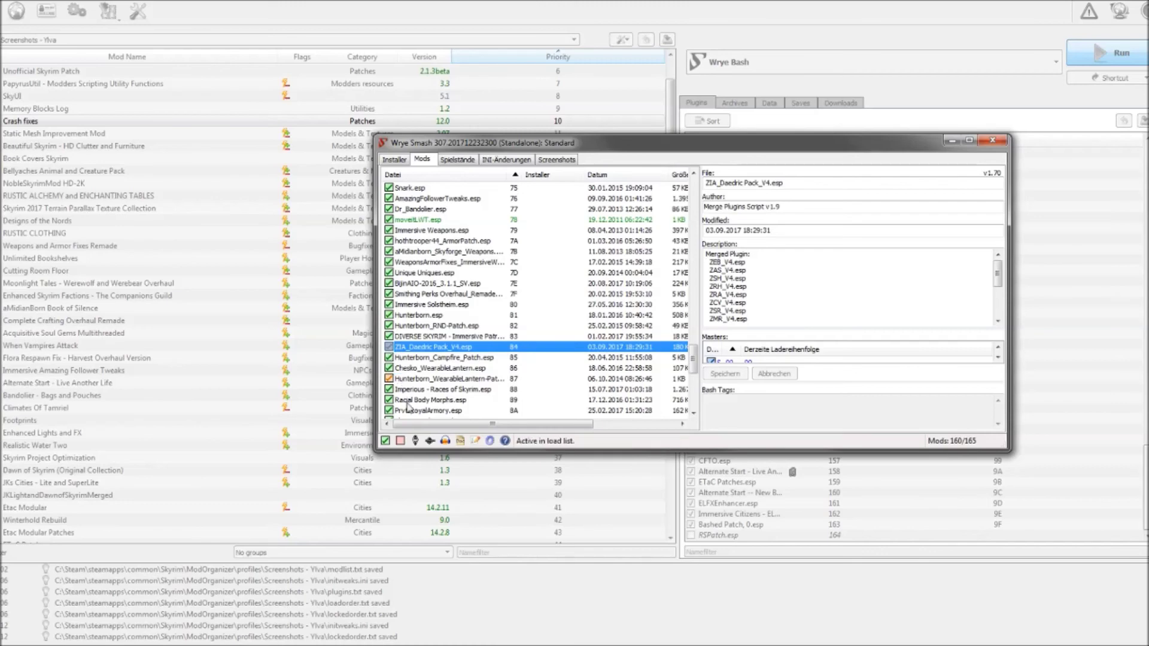
Step: Select Bashed Patch, 0.esp at the bottom of the Mods list to show its 24.04.2018 update and 2834 changed records
scroll(526, 323, down, 8)
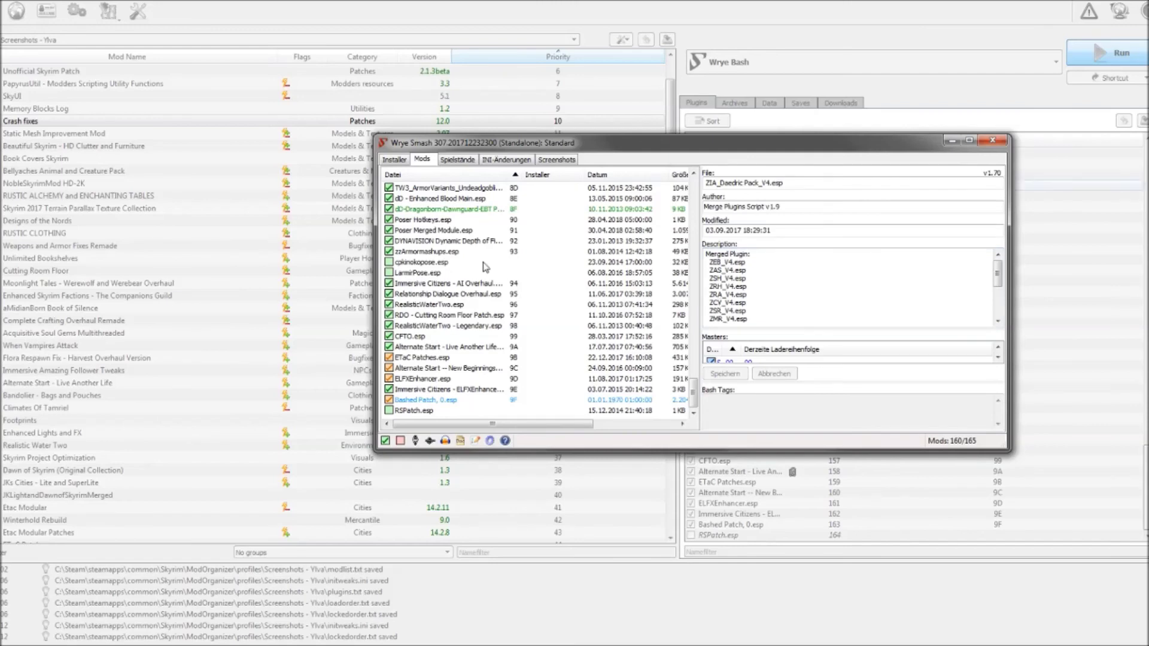
scroll(485, 270, up, 20)
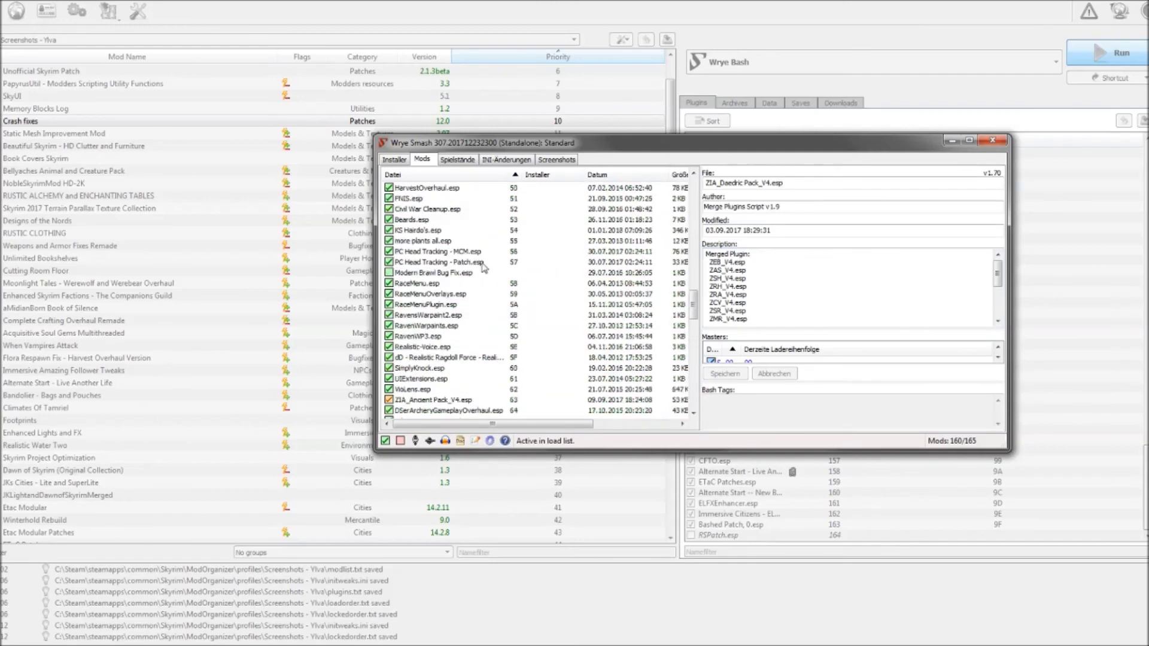
scroll(485, 263, up, 20)
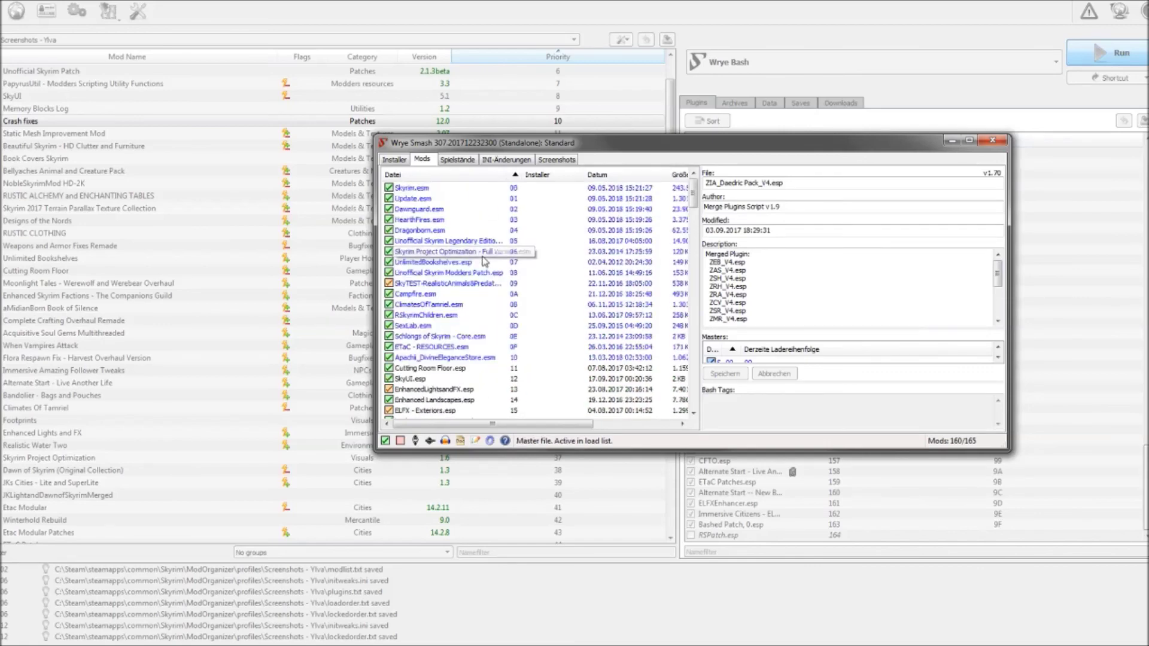
scroll(484, 261, down, 7)
scroll(485, 263, down, 20)
click(418, 400)
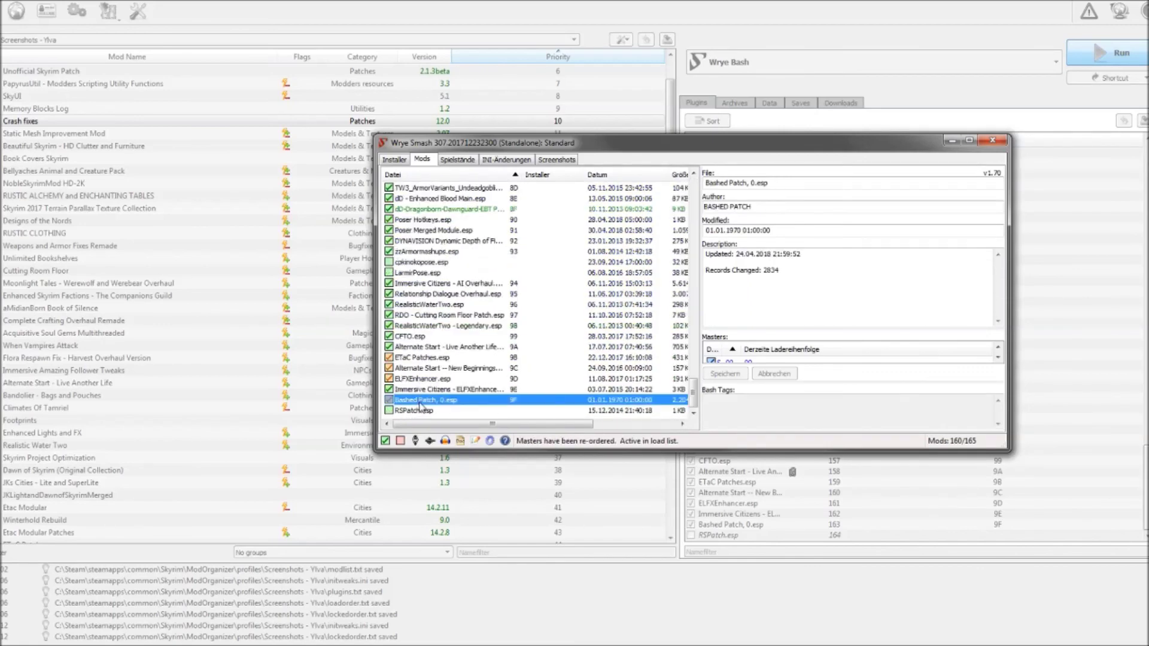
right_click(418, 402)
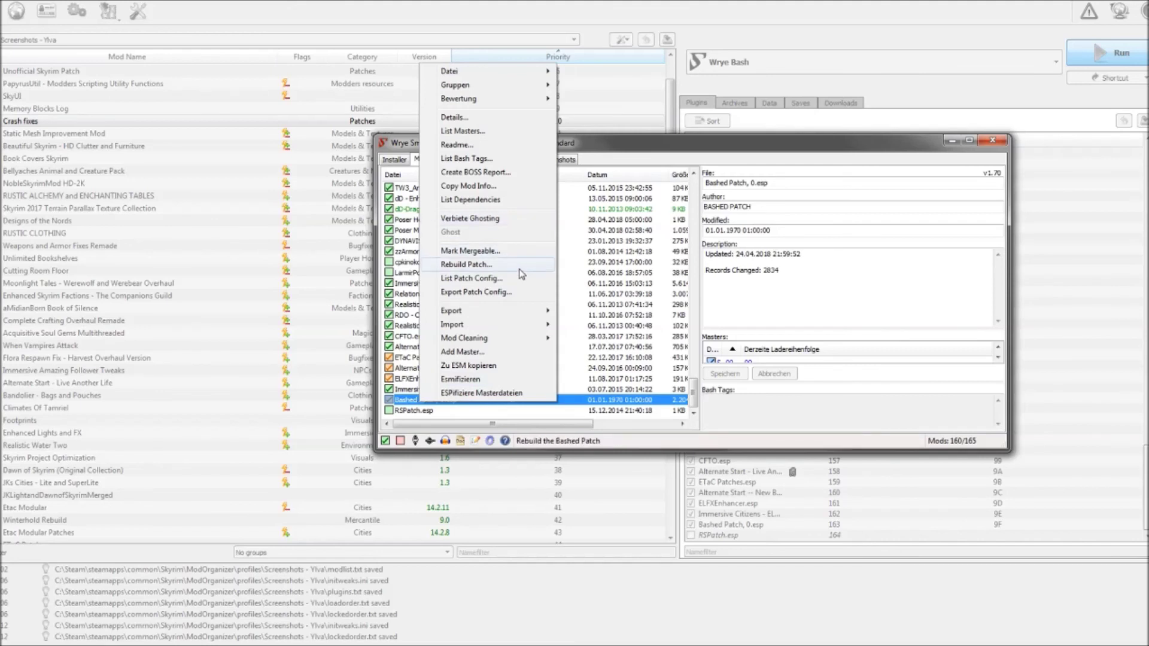
Step: Run Rebuild Patch on Bashed Patch, 0.esp, accepting the deactivate-mods prompt, until the 0:03:36.264 report appears
right_click(428, 400)
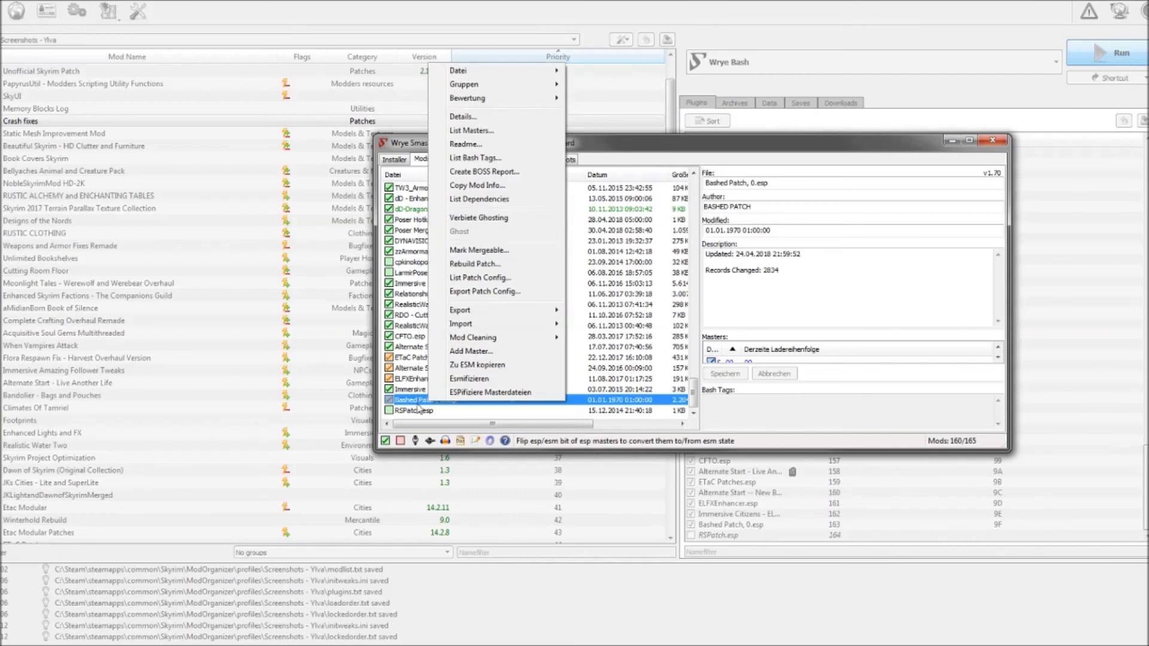
click(480, 264)
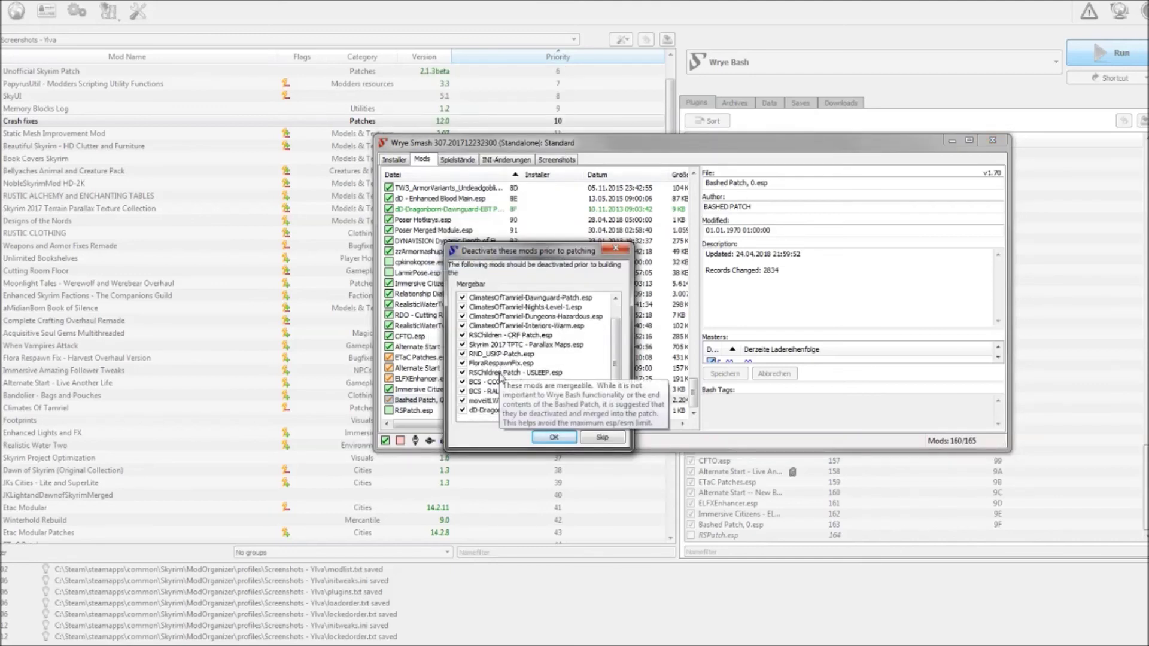
double_click(616, 297)
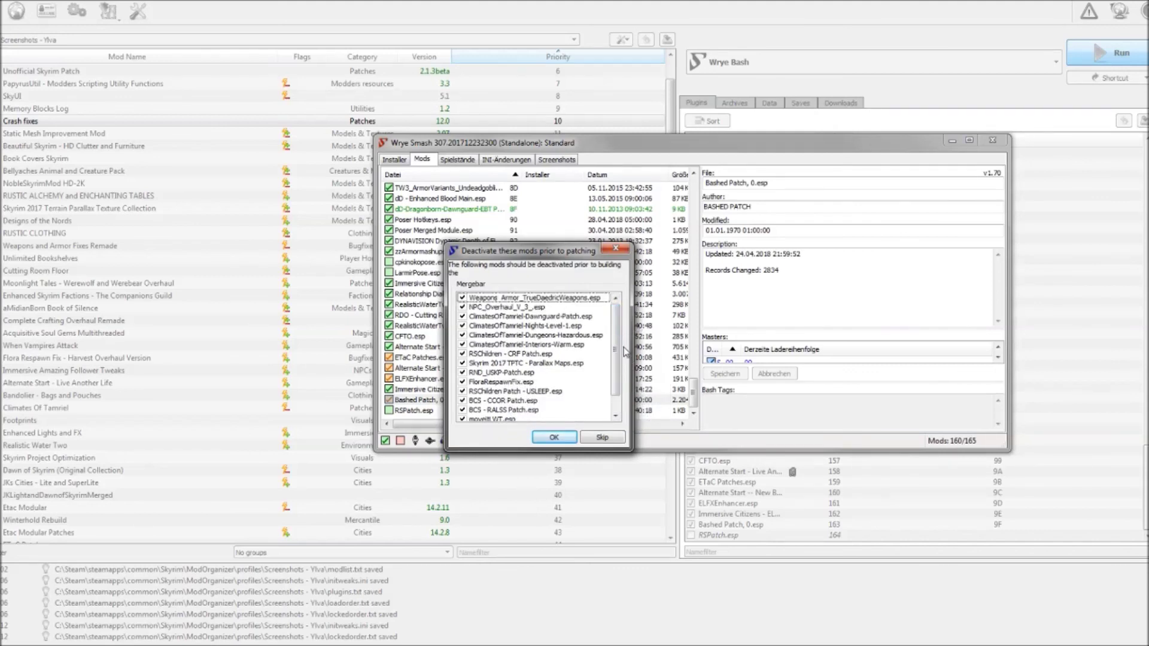
mouse_move(591, 357)
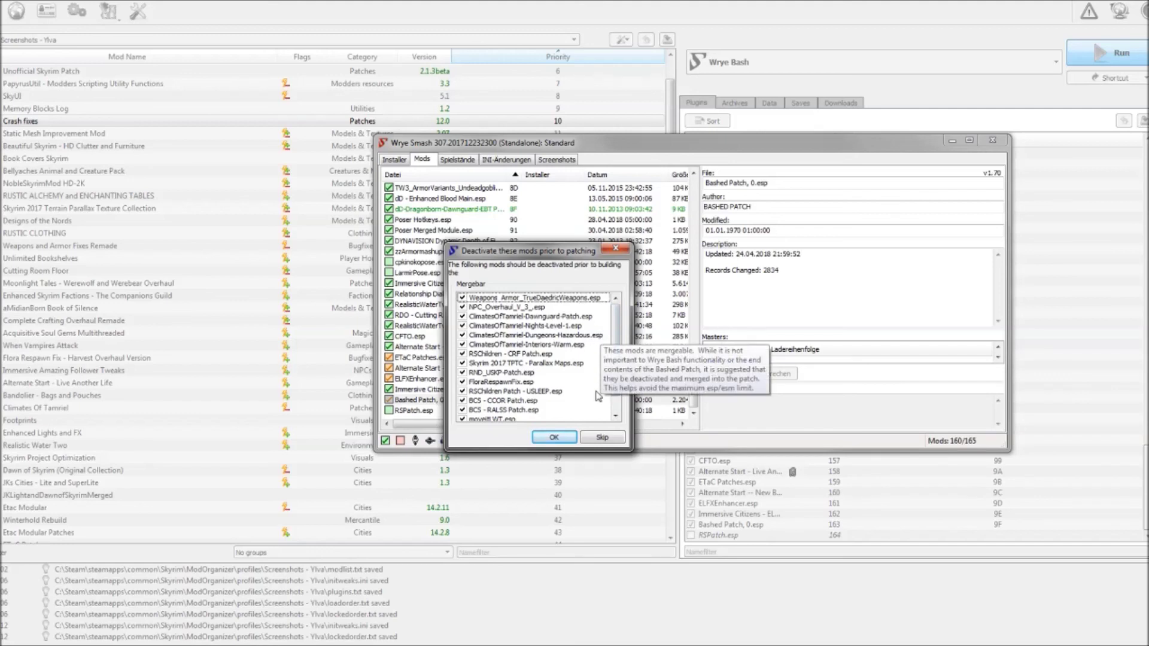
key(Return)
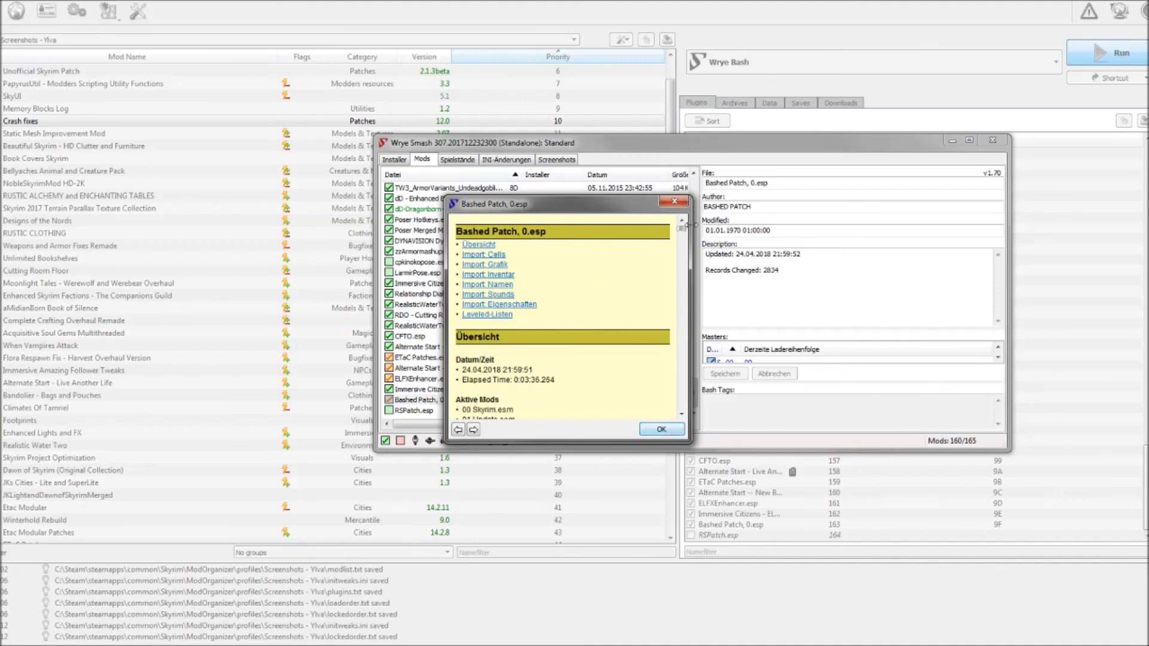
Step: Dismiss the Bashed Patch report and exit Wrye Bash back to Mod Organizer
scroll(687, 225, down, 4)
click(661, 429)
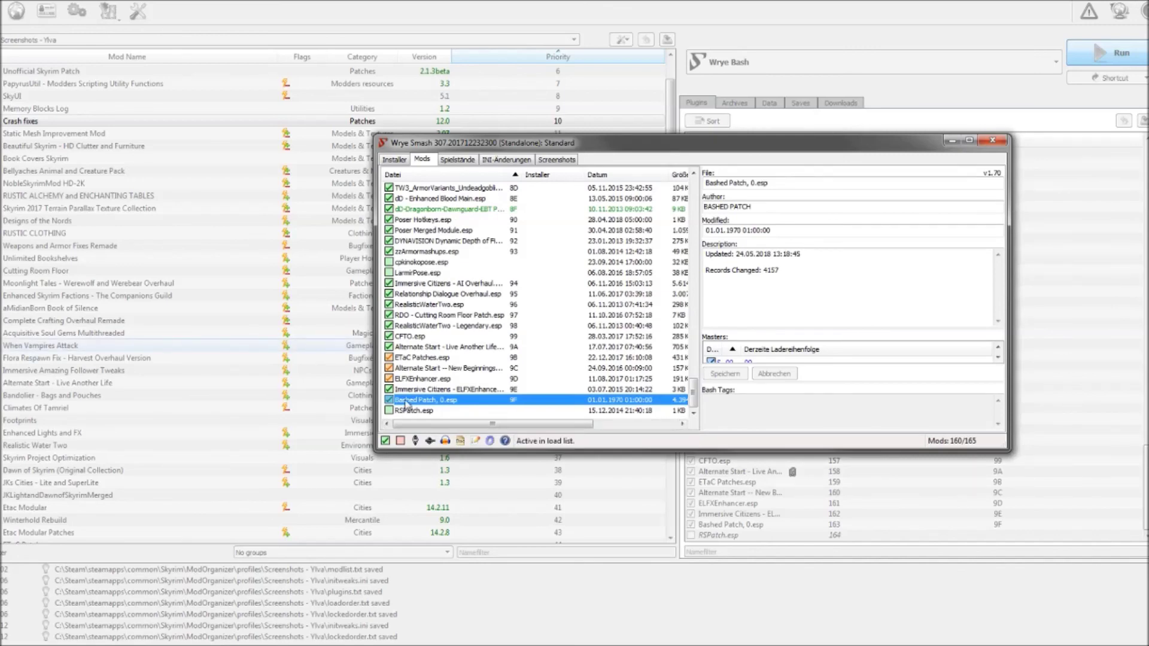
click(994, 140)
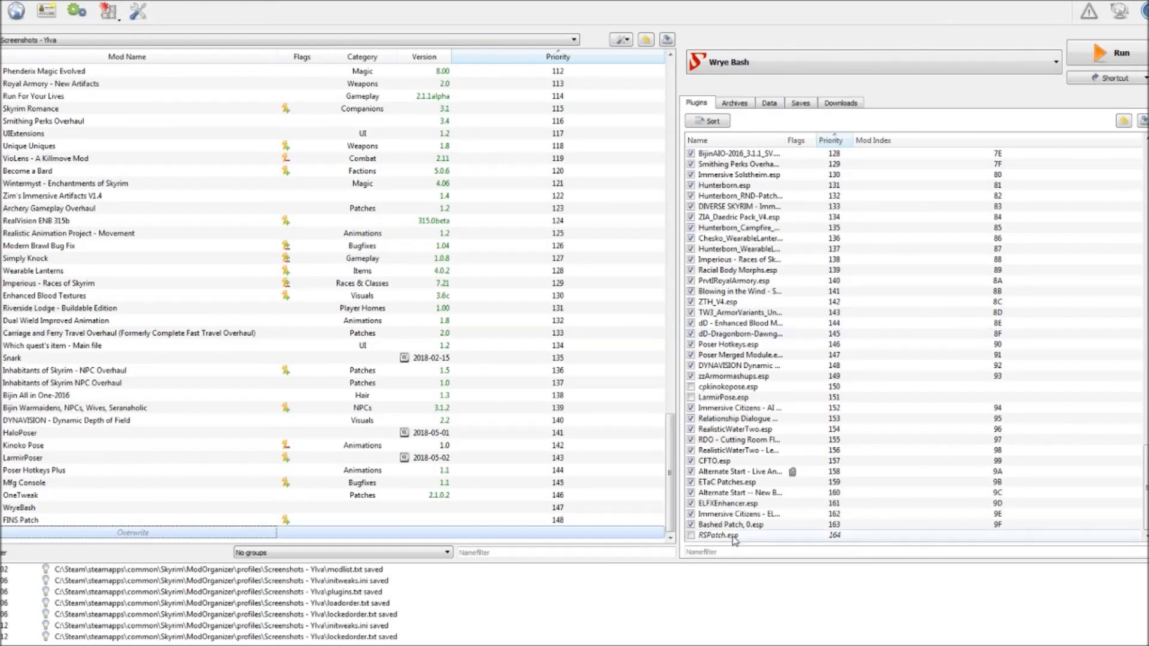
mouse_move(734, 531)
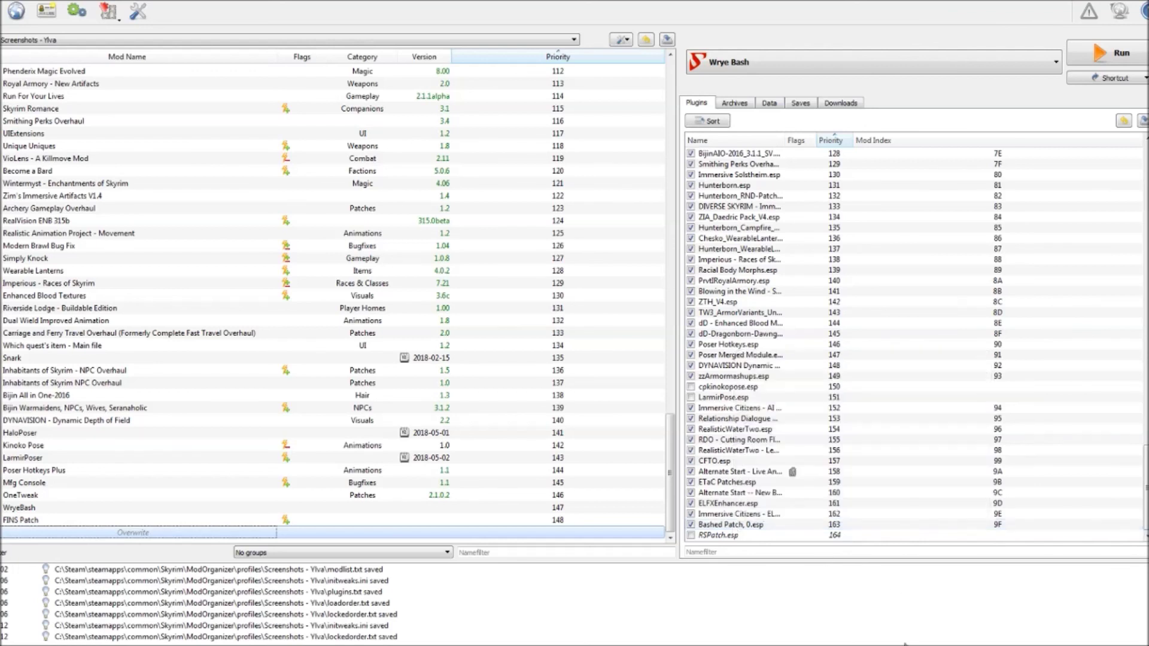